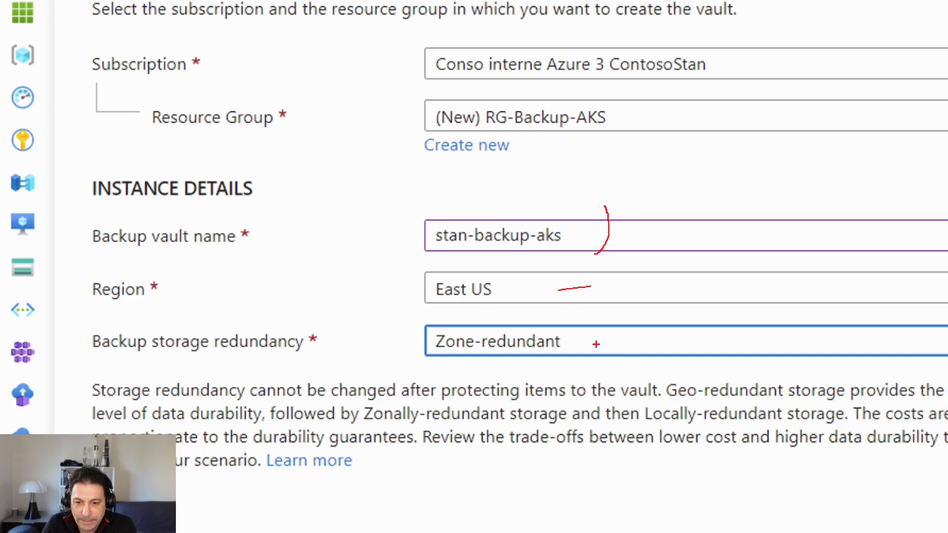
pyautogui.moveTo(591, 343); pyautogui.dragTo(700, 339)
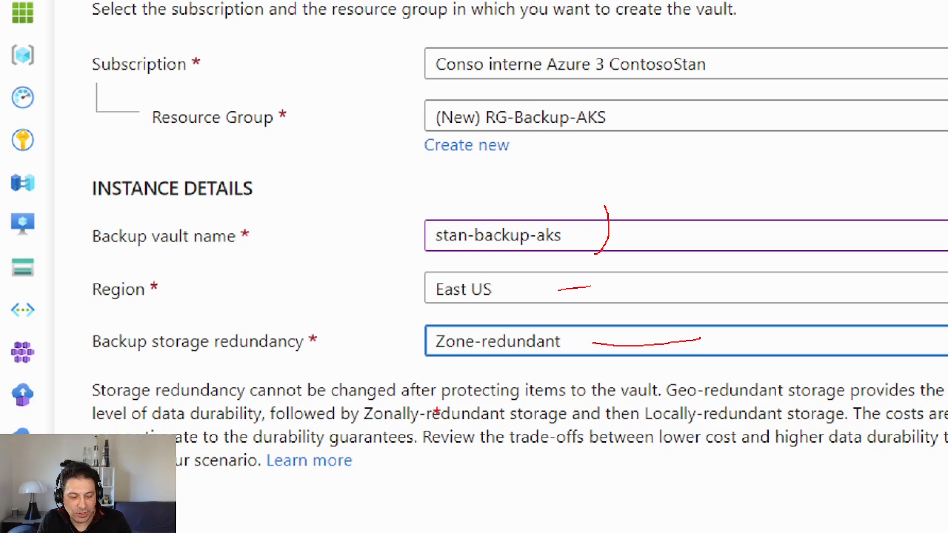
pyautogui.press('Escape')
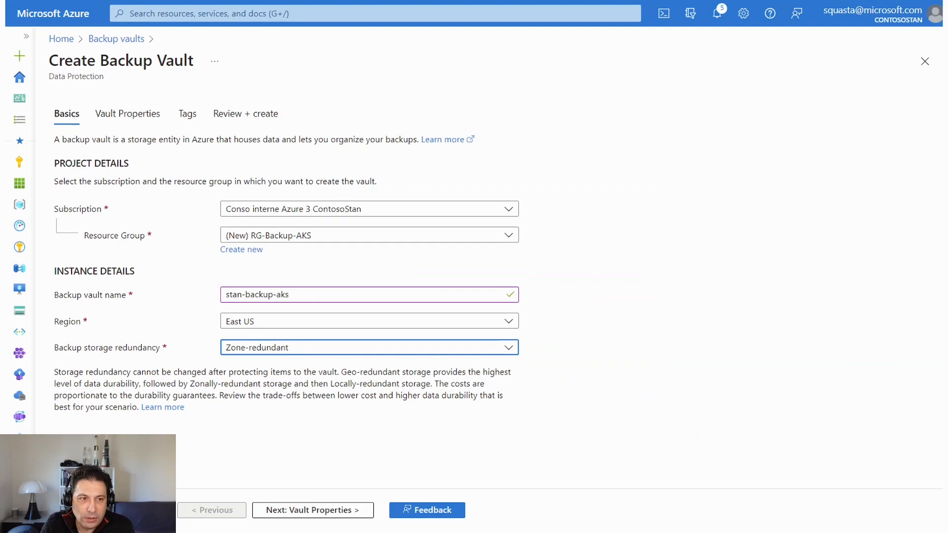
pyautogui.press('Right')
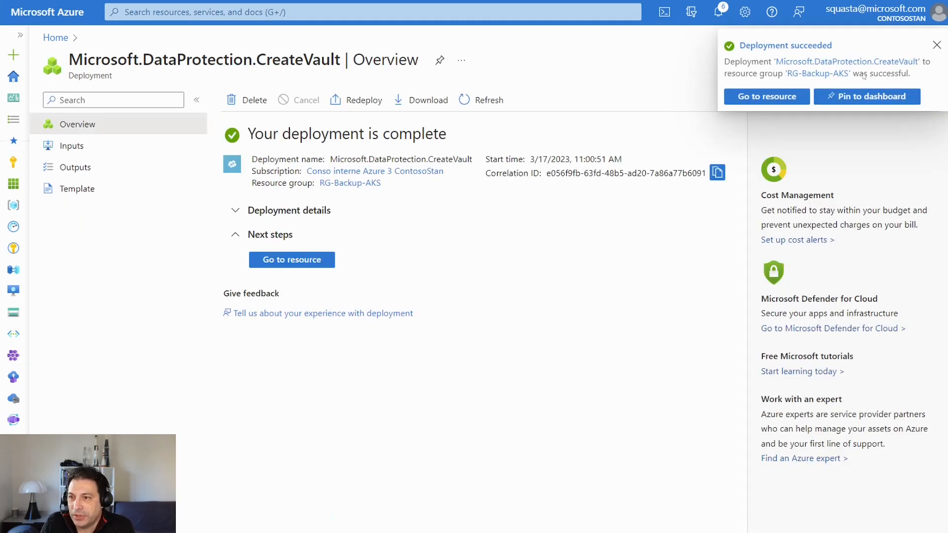
pyautogui.click(767, 97)
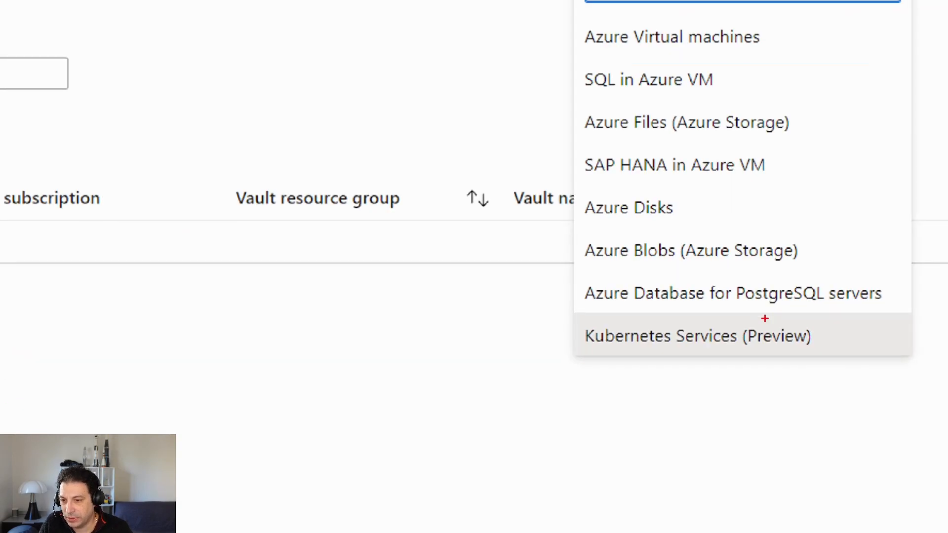
pyautogui.moveTo(793, 310)
pyautogui.mouseDown()
pyautogui.moveTo(463, 332)
pyautogui.moveTo(788, 313)
pyautogui.mouseUp()
pyautogui.press('Escape')
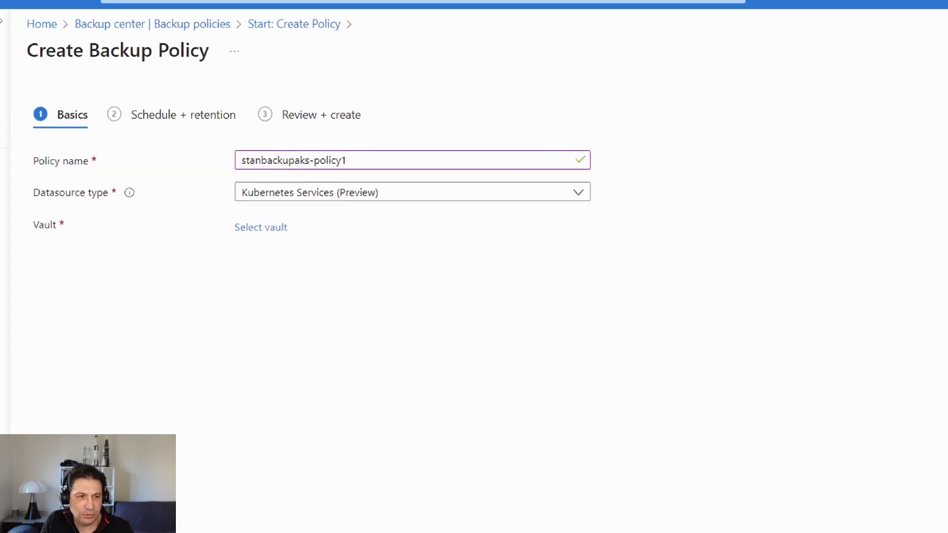
pyautogui.moveTo(573, 207); pyautogui.dragTo(651, 182)
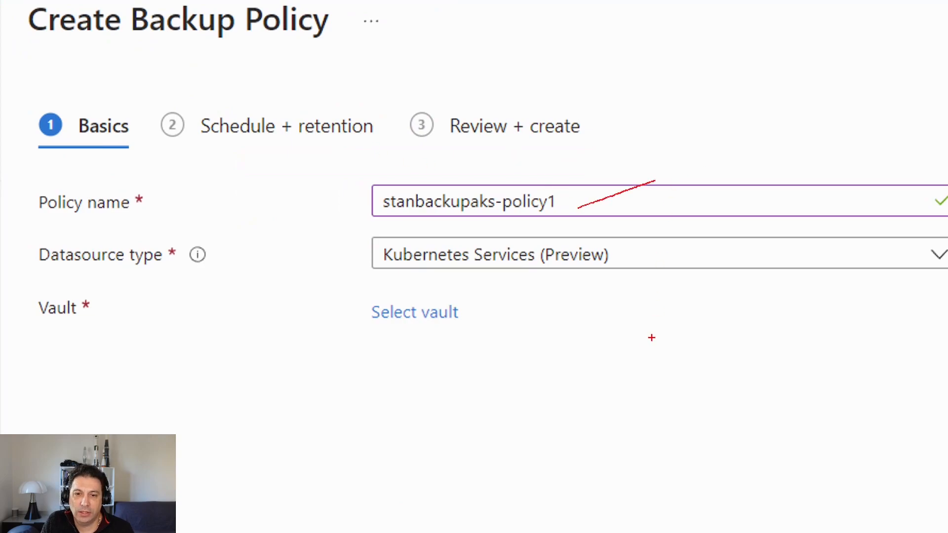
pyautogui.moveTo(655, 252); pyautogui.dragTo(707, 238)
pyautogui.moveTo(501, 296)
pyautogui.mouseDown()
pyautogui.moveTo(650, 347)
pyautogui.moveTo(610, 297)
pyautogui.mouseUp()
pyautogui.press('Escape')
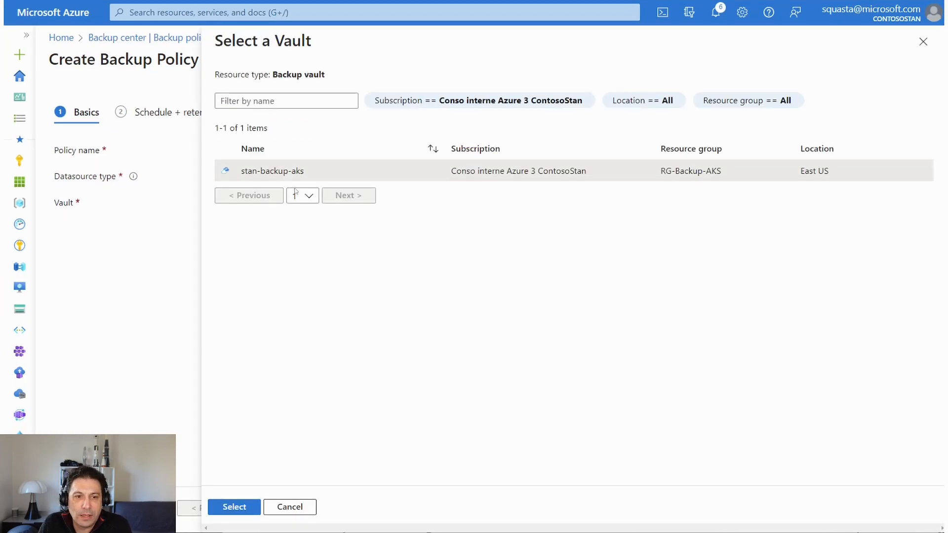
pyautogui.click(240, 510)
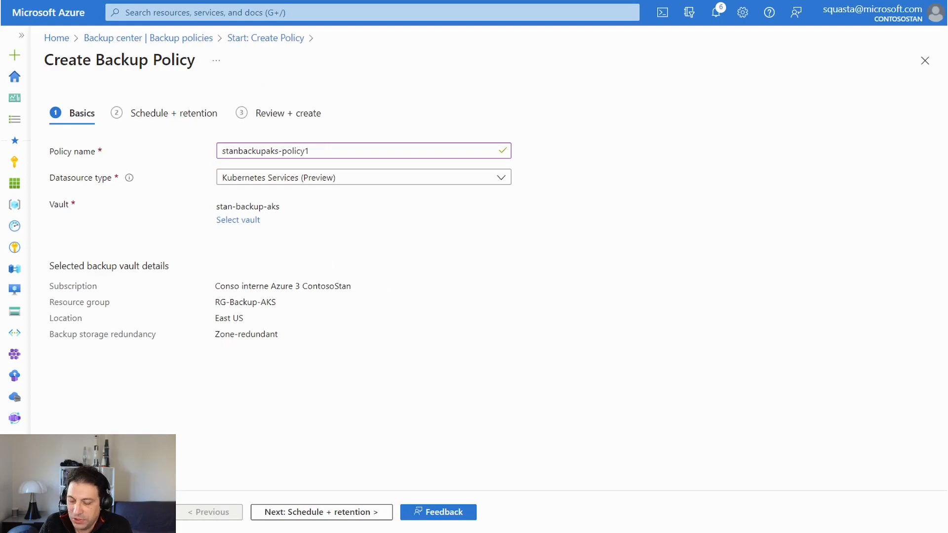
pyautogui.click(321, 513)
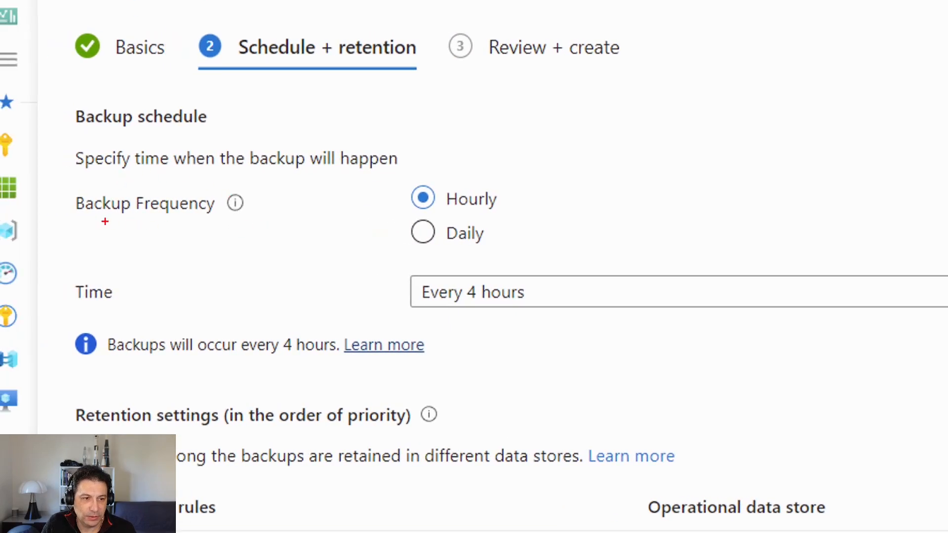
pyautogui.moveTo(512, 197); pyautogui.dragTo(601, 162)
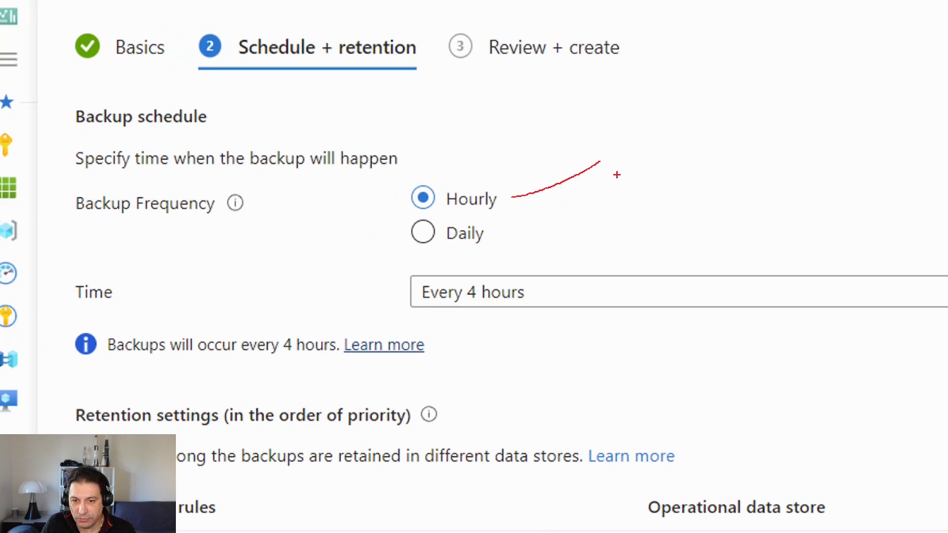
pyautogui.moveTo(507, 236); pyautogui.dragTo(658, 215)
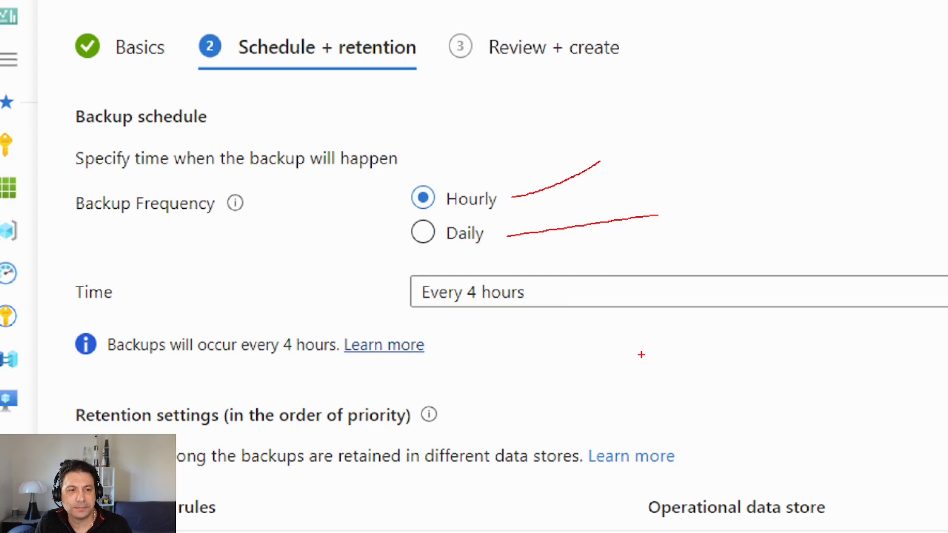
pyautogui.press('Escape')
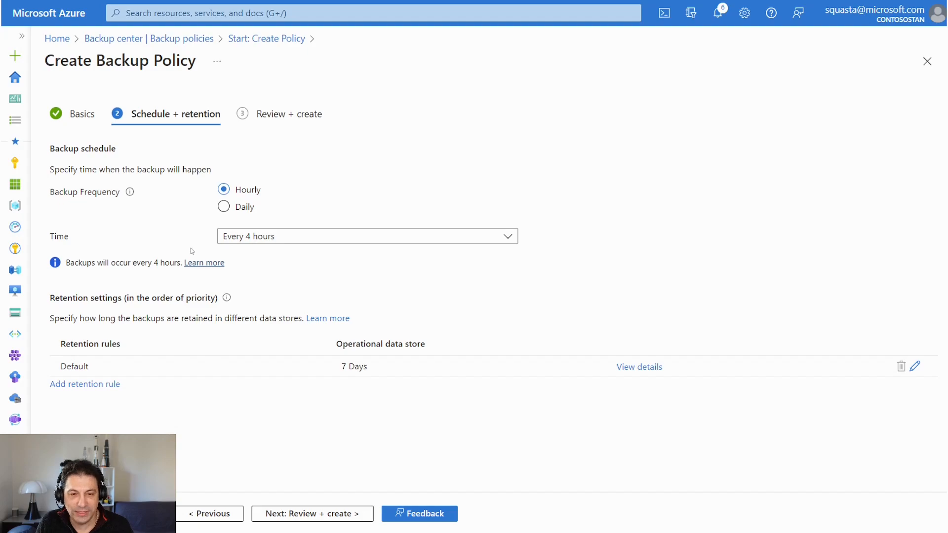
pyautogui.hotkey('ctrl', '1')
pyautogui.click(490, 217)
pyautogui.moveTo(506, 212)
pyautogui.mouseDown()
pyautogui.moveTo(517, 237)
pyautogui.moveTo(494, 273)
pyautogui.mouseUp()
pyautogui.moveTo(147, 304); pyautogui.dragTo(272, 309)
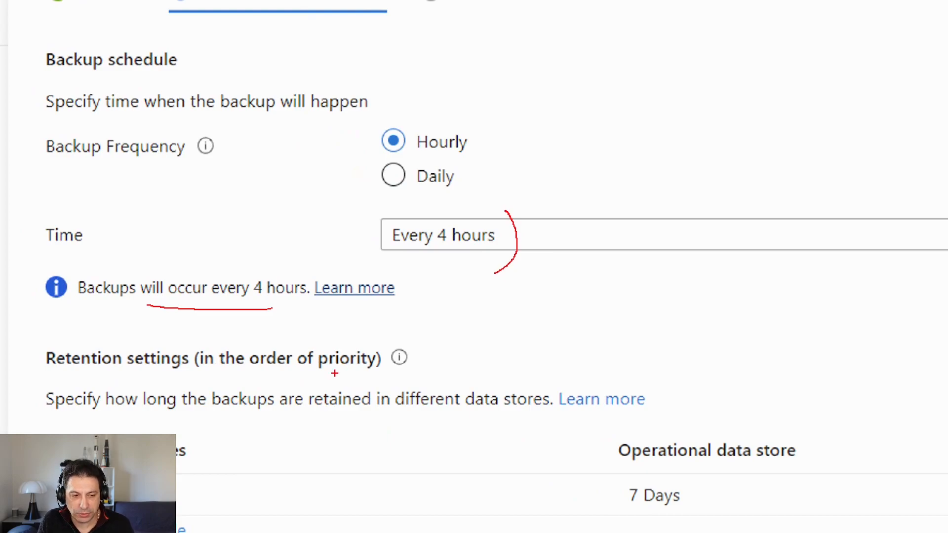
pyautogui.press('Escape')
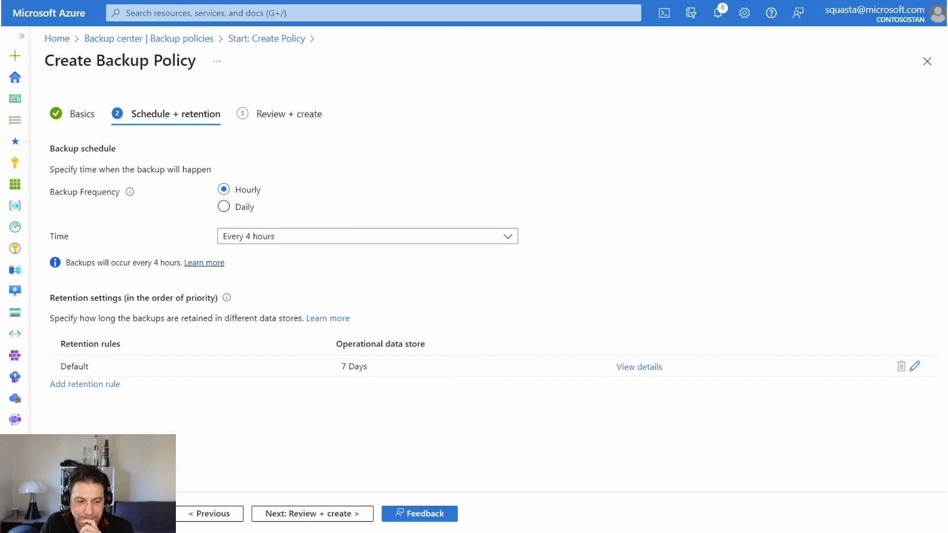
pyautogui.click(310, 514)
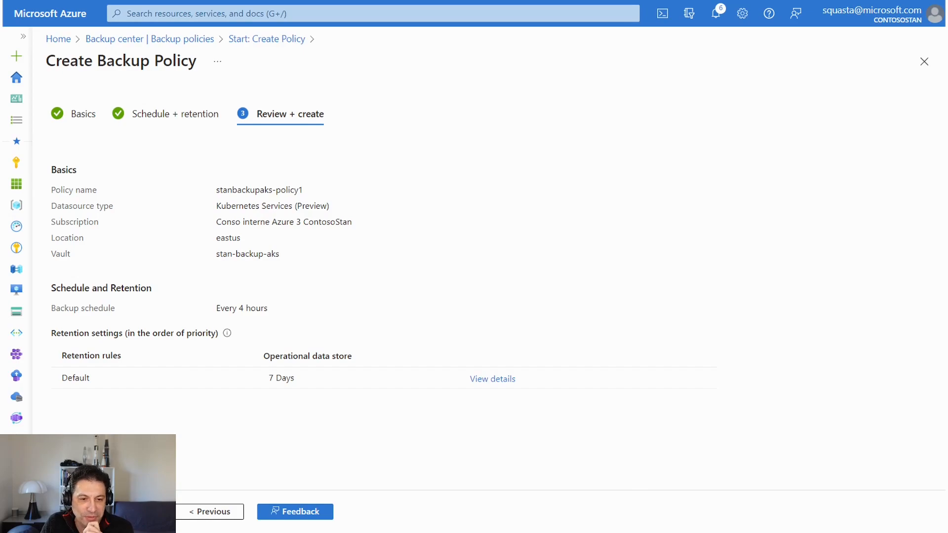
pyautogui.click(126, 512)
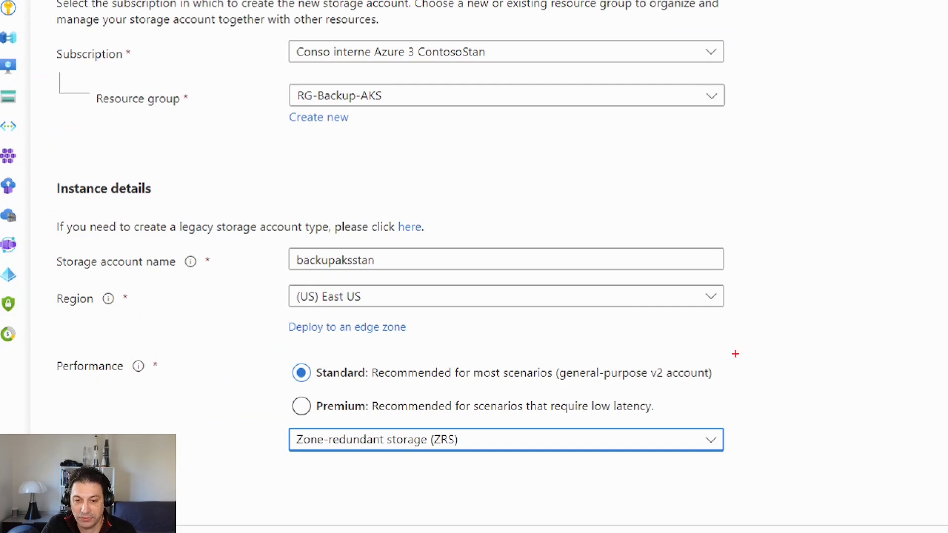
pyautogui.moveTo(716, 350); pyautogui.dragTo(722, 396)
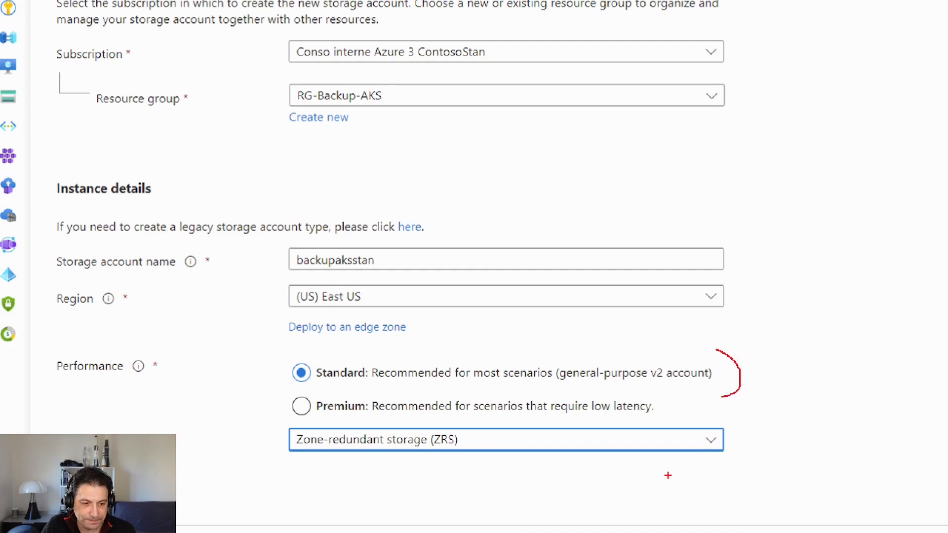
pyautogui.moveTo(750, 411); pyautogui.dragTo(740, 455)
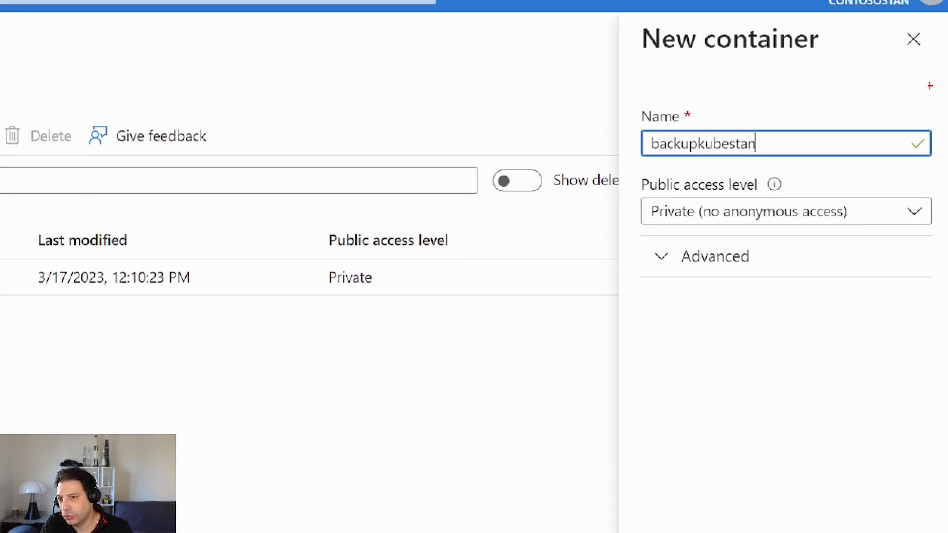
pyautogui.moveTo(716, 109)
pyautogui.mouseDown()
pyautogui.moveTo(608, 111)
pyautogui.moveTo(787, 143)
pyautogui.moveTo(664, 105)
pyautogui.mouseUp()
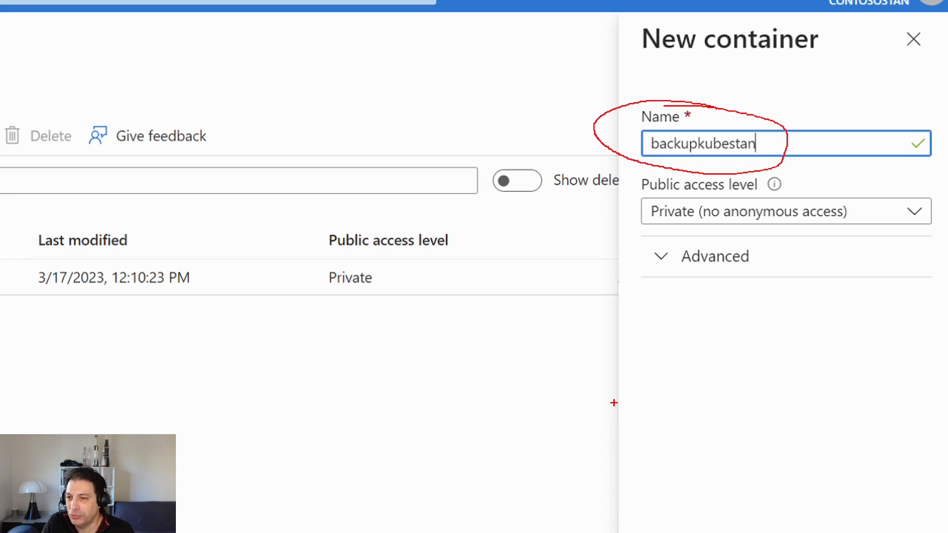
pyautogui.press('Escape')
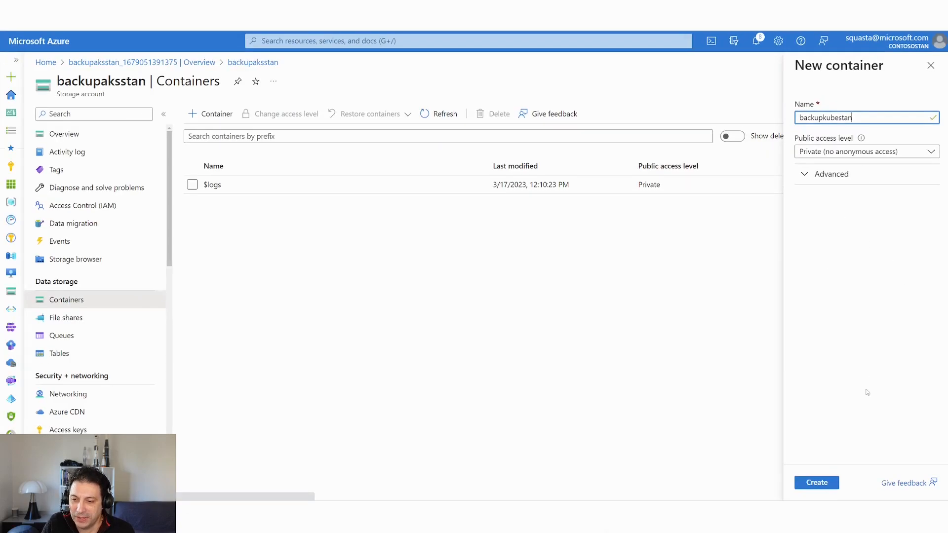
pyautogui.click(826, 486)
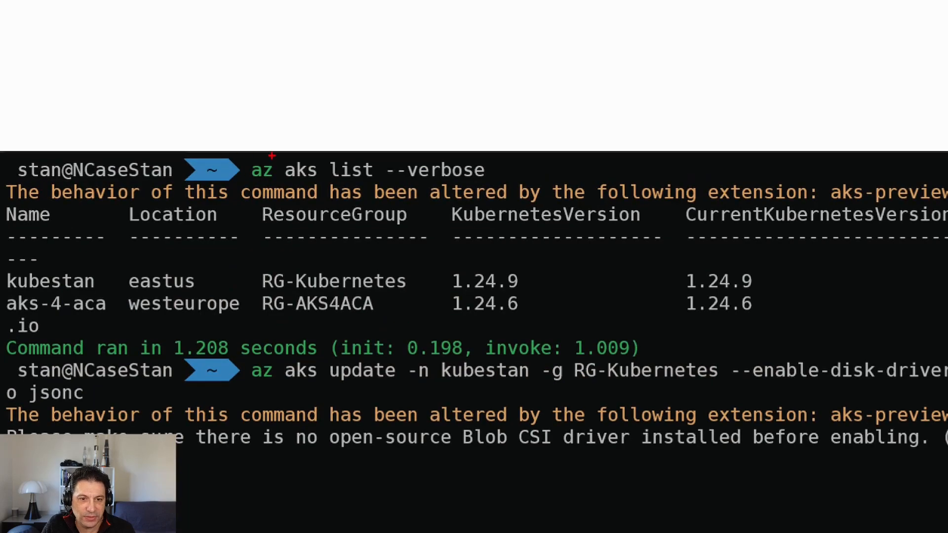
pyautogui.moveTo(245, 130)
pyautogui.mouseDown()
pyautogui.moveTo(225, 188)
pyautogui.moveTo(373, 130)
pyautogui.moveTo(287, 146)
pyautogui.mouseUp()
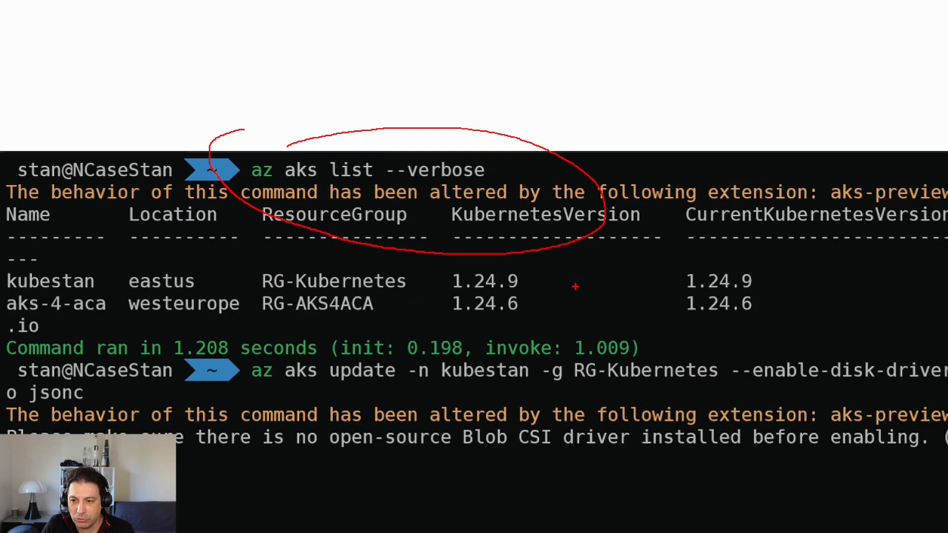
pyautogui.moveTo(533, 280); pyautogui.dragTo(590, 269)
pyautogui.moveTo(535, 280); pyautogui.dragTo(571, 289)
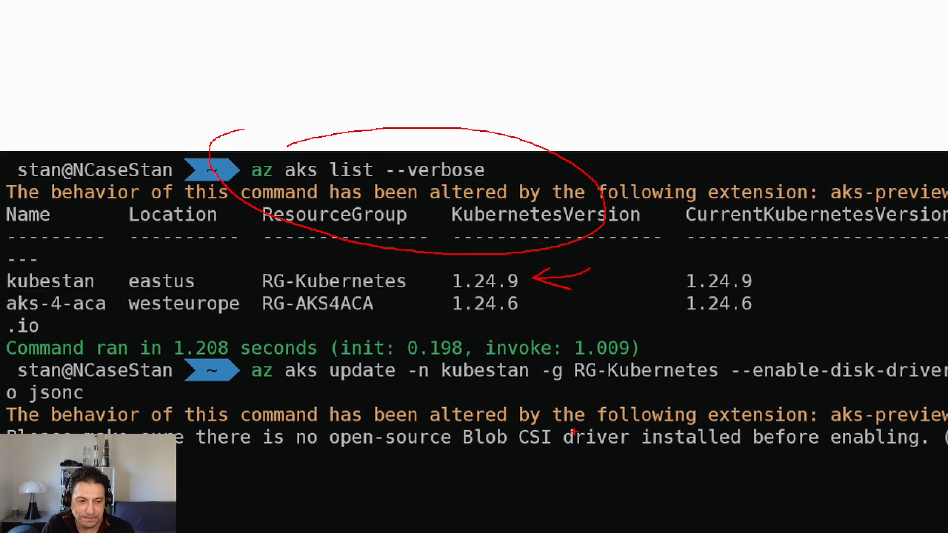
pyautogui.press('Escape')
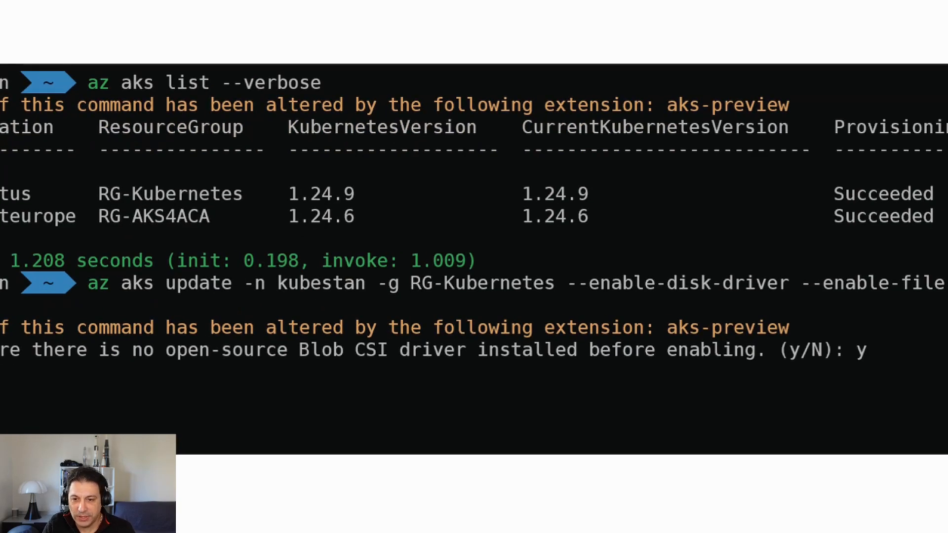
pyautogui.moveTo(549, 258); pyautogui.dragTo(784, 306)
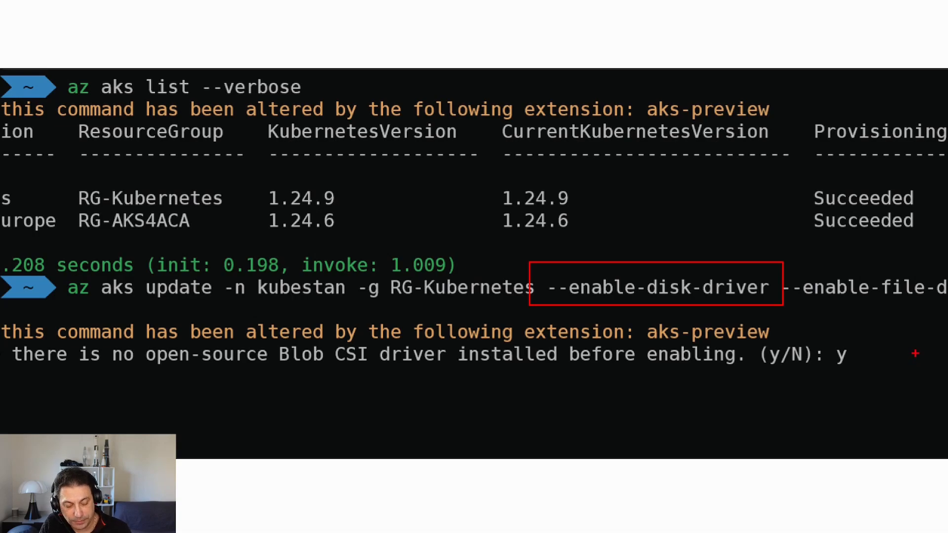
pyautogui.press('Escape')
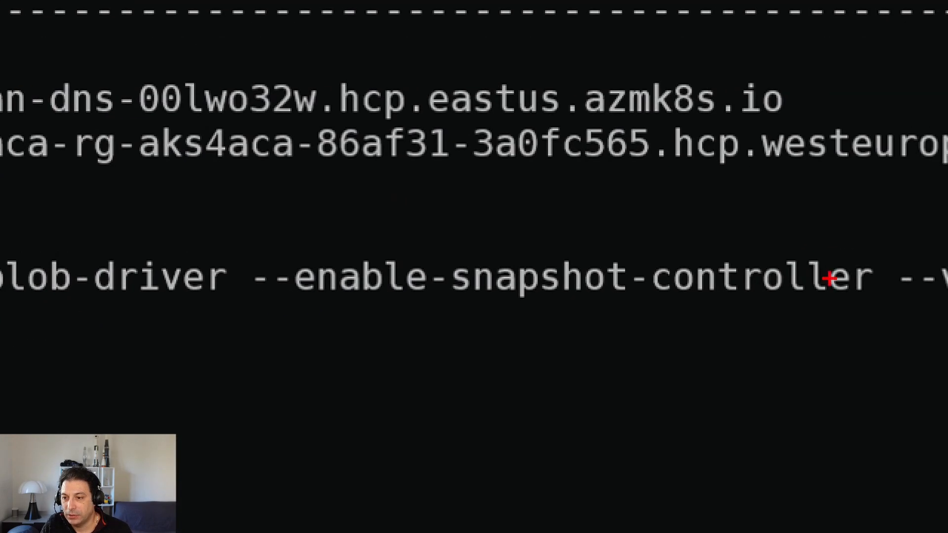
pyautogui.moveTo(242, 239); pyautogui.dragTo(893, 310)
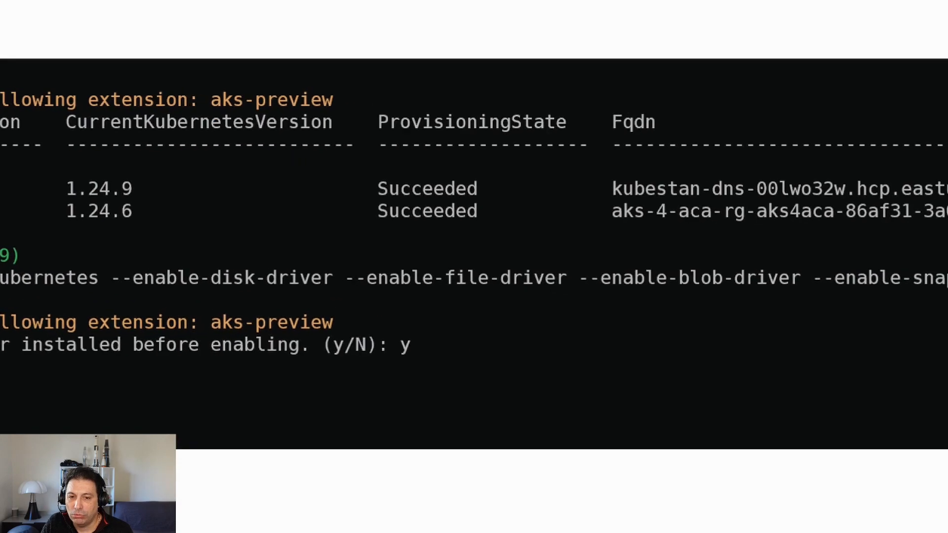
pyautogui.moveTo(335, 249)
pyautogui.mouseDown()
pyautogui.moveTo(388, 301)
pyautogui.moveTo(803, 302)
pyautogui.mouseUp()
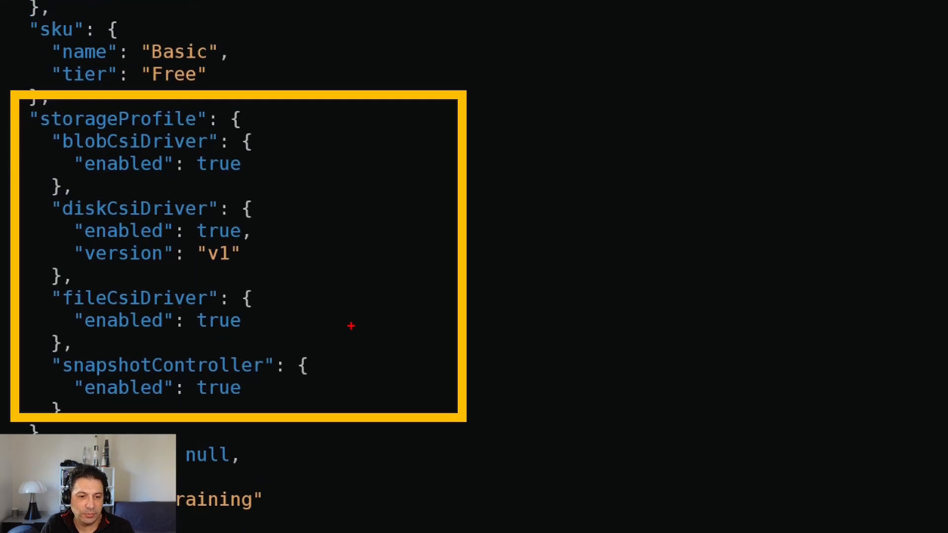
pyautogui.moveTo(321, 342)
pyautogui.mouseDown()
pyautogui.moveTo(330, 353)
pyautogui.moveTo(323, 408)
pyautogui.mouseUp()
pyautogui.moveTo(272, 104); pyautogui.dragTo(270, 175)
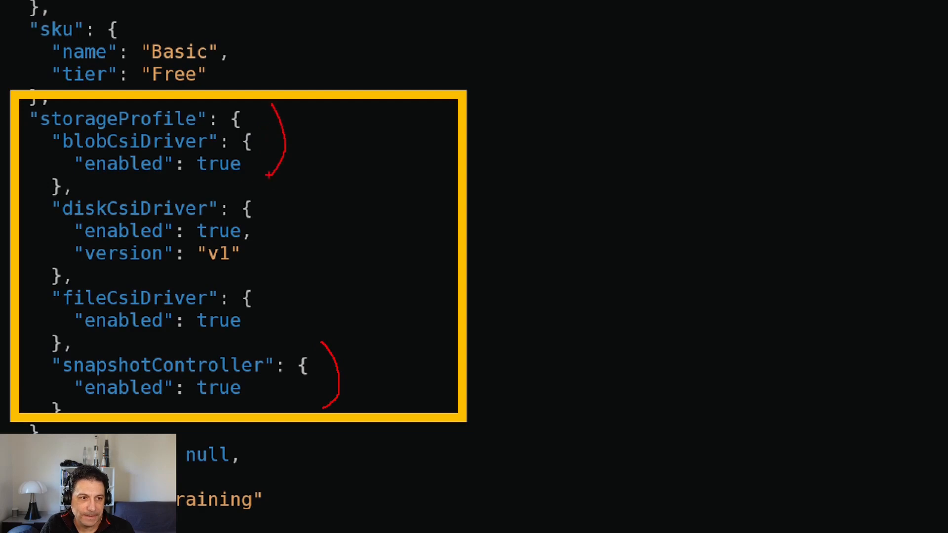
pyautogui.moveTo(291, 99); pyautogui.dragTo(306, 132)
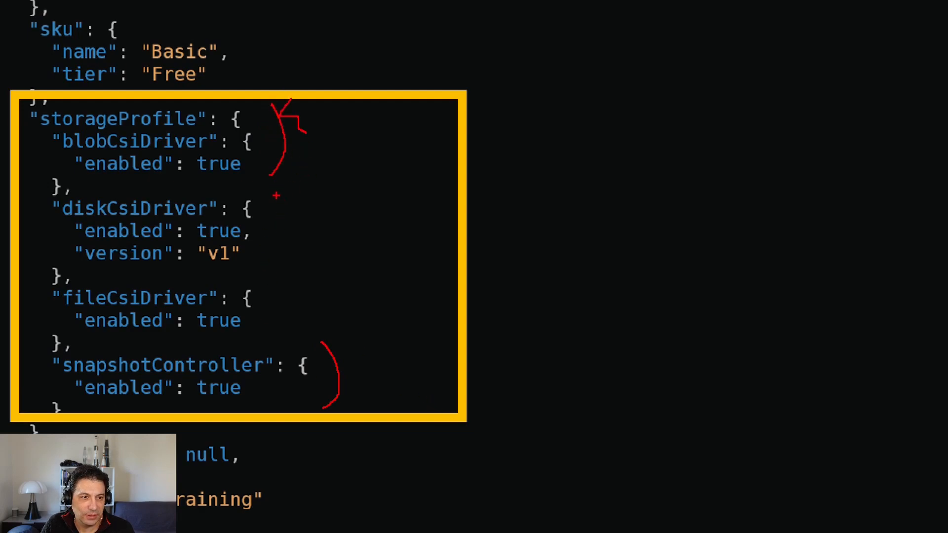
pyautogui.moveTo(261, 193); pyautogui.dragTo(256, 277)
pyautogui.moveTo(288, 237); pyautogui.dragTo(421, 230)
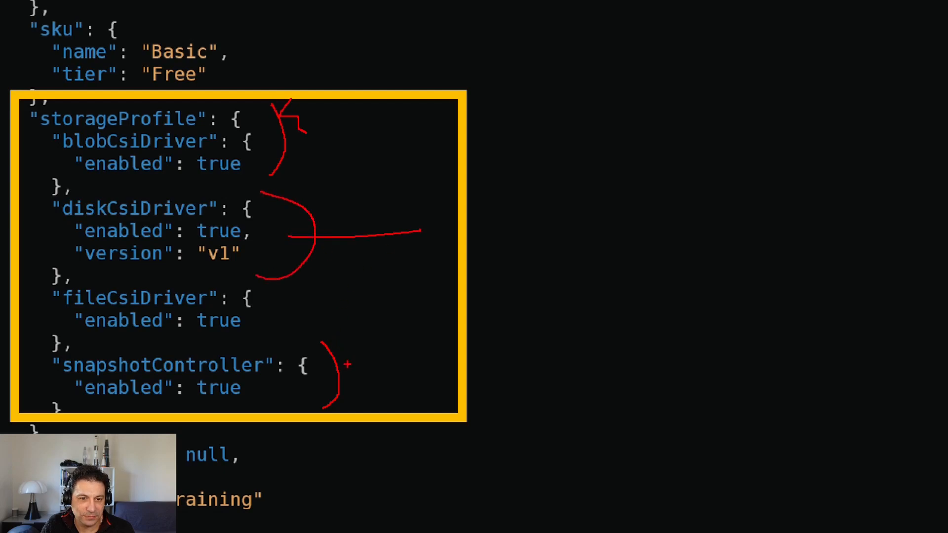
pyautogui.moveTo(416, 379)
pyautogui.mouseDown()
pyautogui.moveTo(327, 378)
pyautogui.moveTo(375, 390)
pyautogui.mouseUp()
pyautogui.moveTo(326, 216); pyautogui.dragTo(340, 249)
pyautogui.press('Escape')
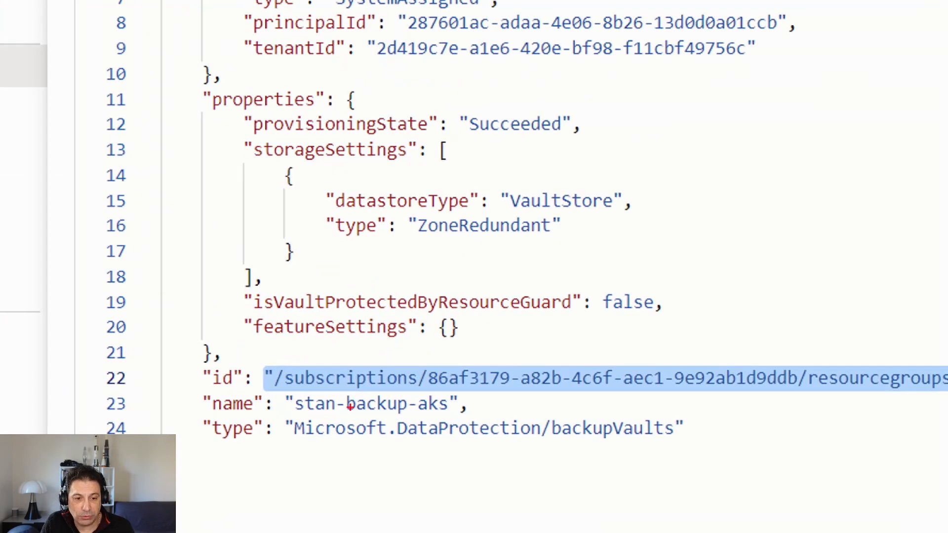
pyautogui.moveTo(189, 338)
pyautogui.mouseDown()
pyautogui.moveTo(473, 413)
pyautogui.moveTo(888, 414)
pyautogui.mouseUp()
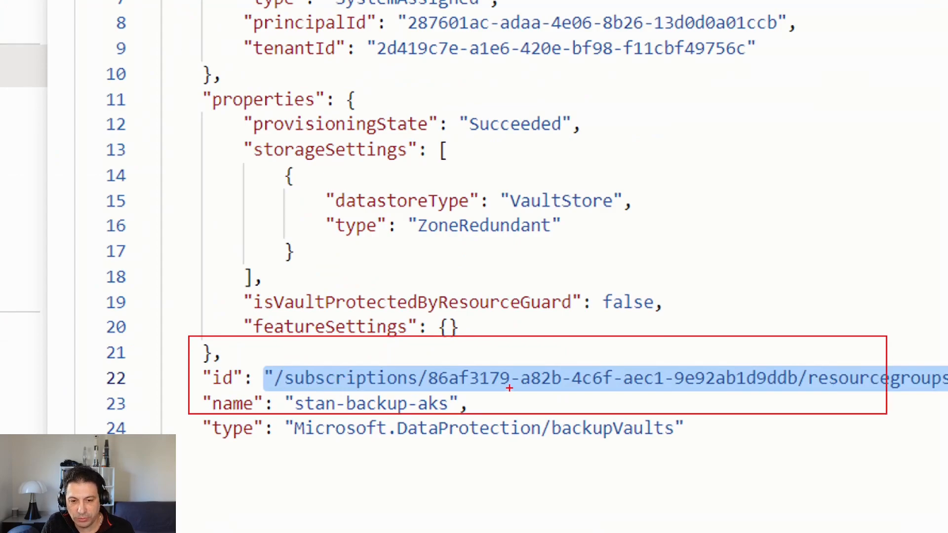
pyautogui.press('Escape')
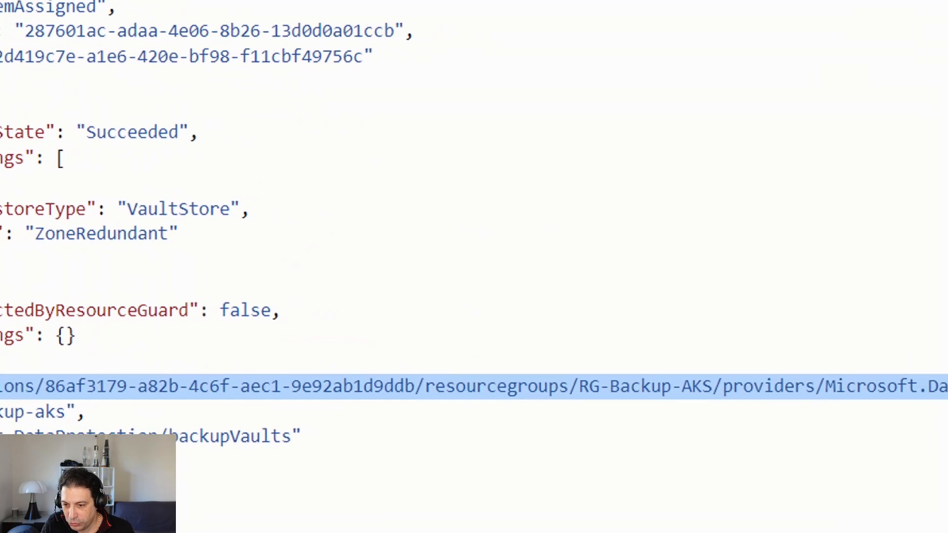
pyautogui.moveTo(701, 361)
pyautogui.mouseDown()
pyautogui.moveTo(568, 416)
pyautogui.moveTo(694, 368)
pyautogui.mouseUp()
pyautogui.press('Escape')
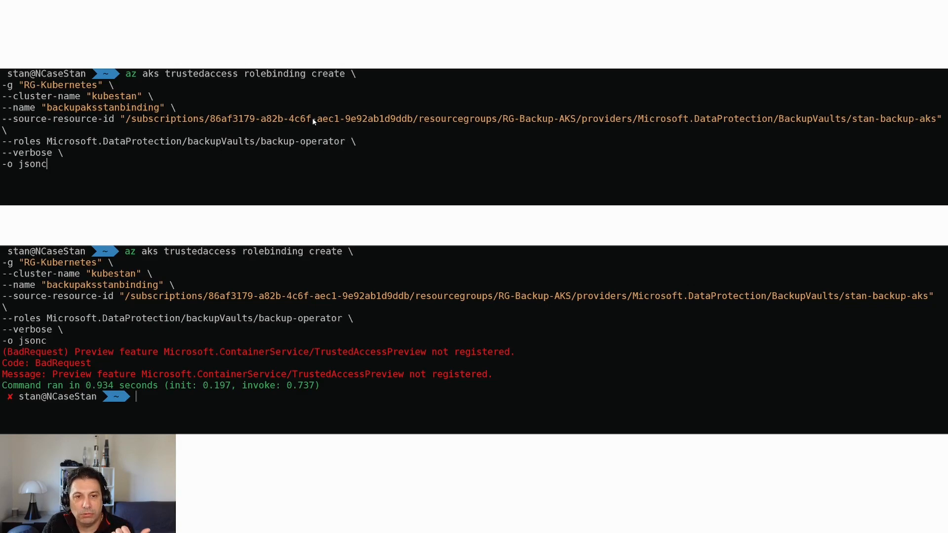
pyautogui.press('Right')
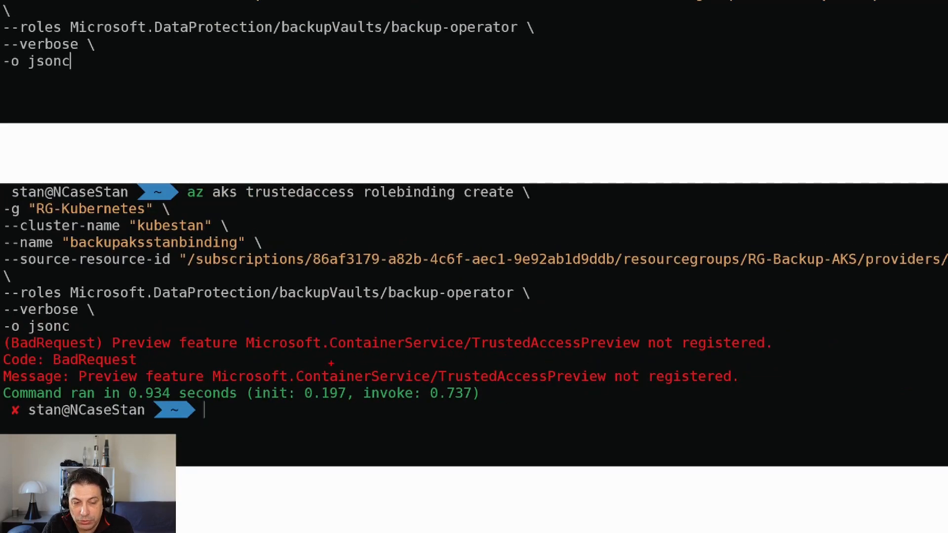
pyautogui.moveTo(267, 210); pyautogui.dragTo(328, 209)
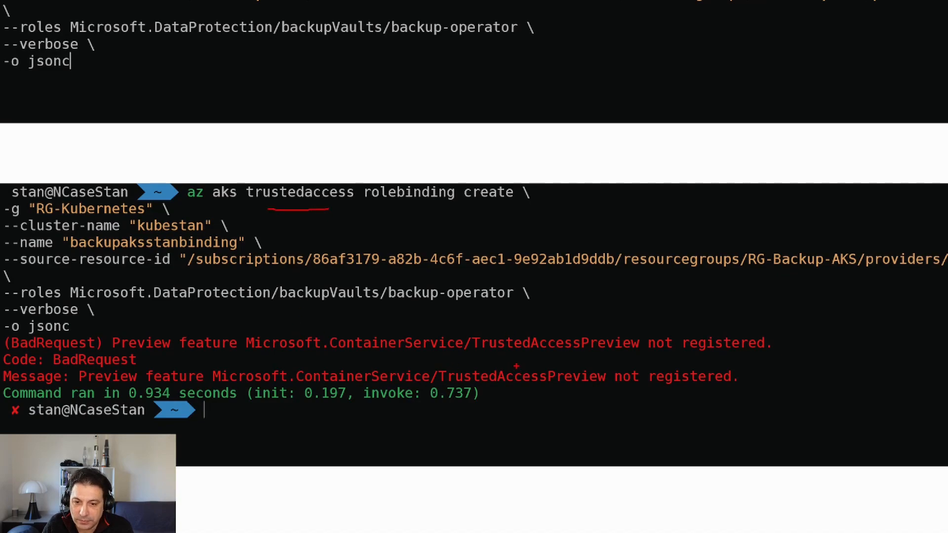
pyautogui.moveTo(489, 359); pyautogui.dragTo(574, 365)
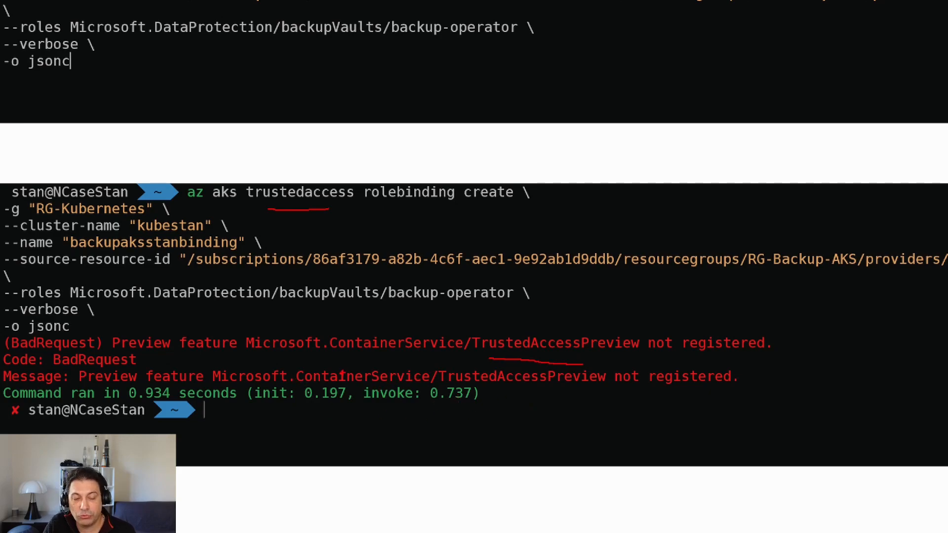
pyautogui.press('Escape')
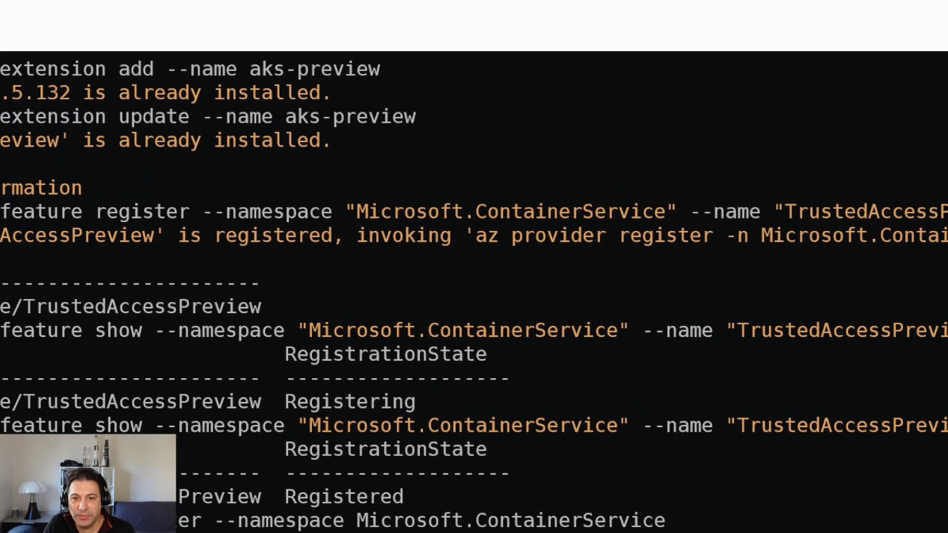
pyautogui.moveTo(720, 184)
pyautogui.mouseDown()
pyautogui.moveTo(741, 274)
pyautogui.moveTo(643, 148)
pyautogui.moveTo(629, 156)
pyautogui.mouseUp()
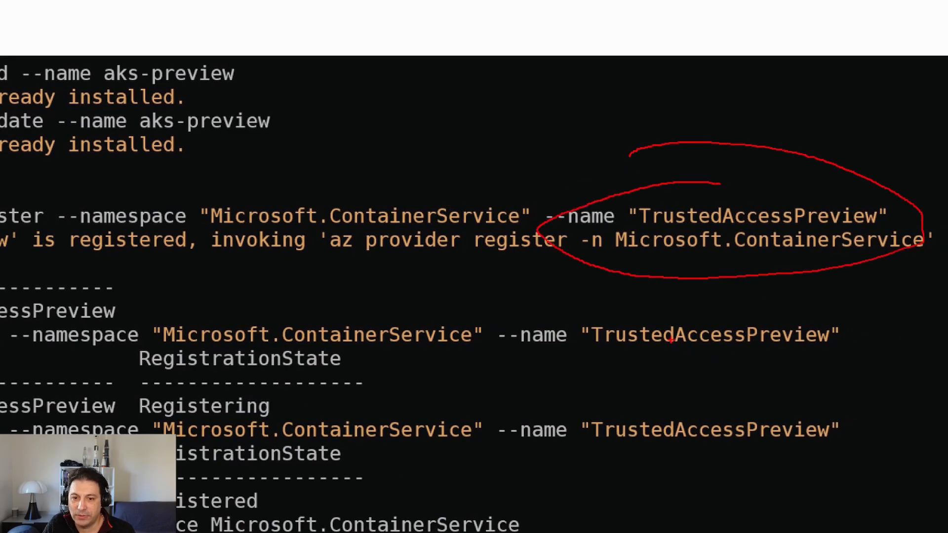
pyautogui.press('Escape')
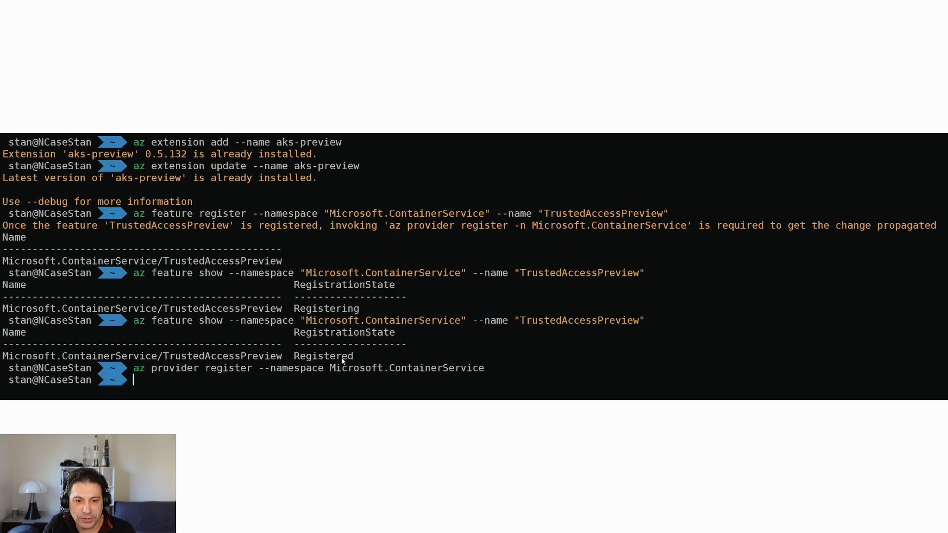
pyautogui.hotkey('ctrl', '1')
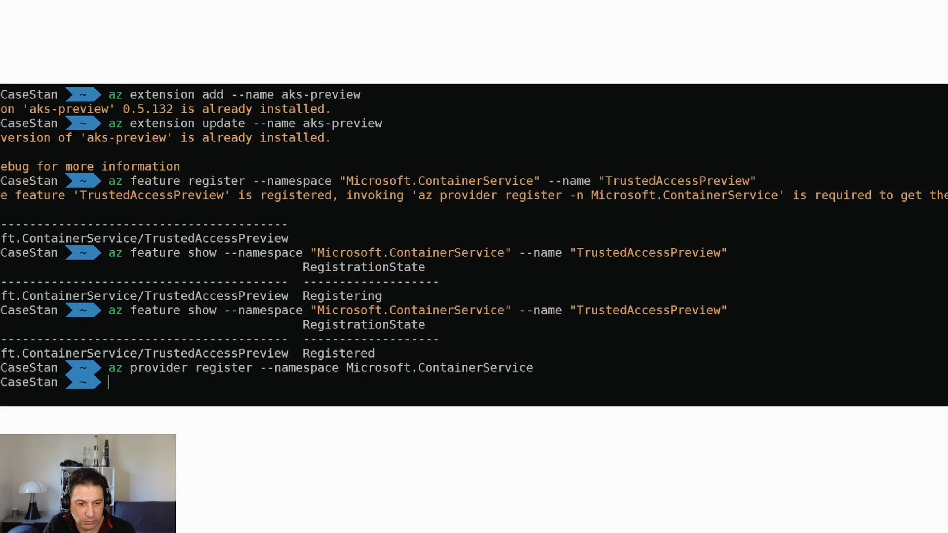
pyautogui.moveTo(23, 347)
pyautogui.mouseDown()
pyautogui.moveTo(333, 400)
pyautogui.moveTo(745, 399)
pyautogui.moveTo(772, 384)
pyautogui.mouseUp()
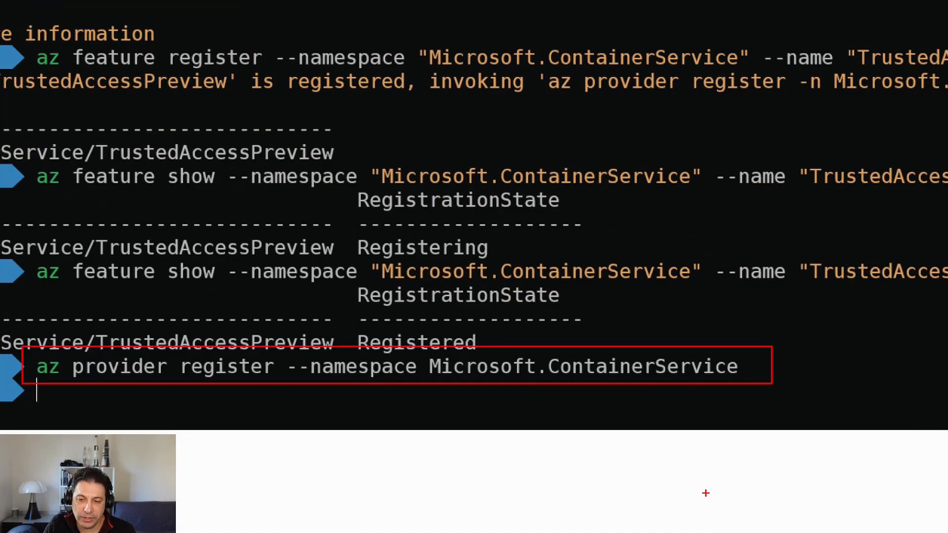
pyautogui.scroll(-2, 680, 462)
pyautogui.press('Escape')
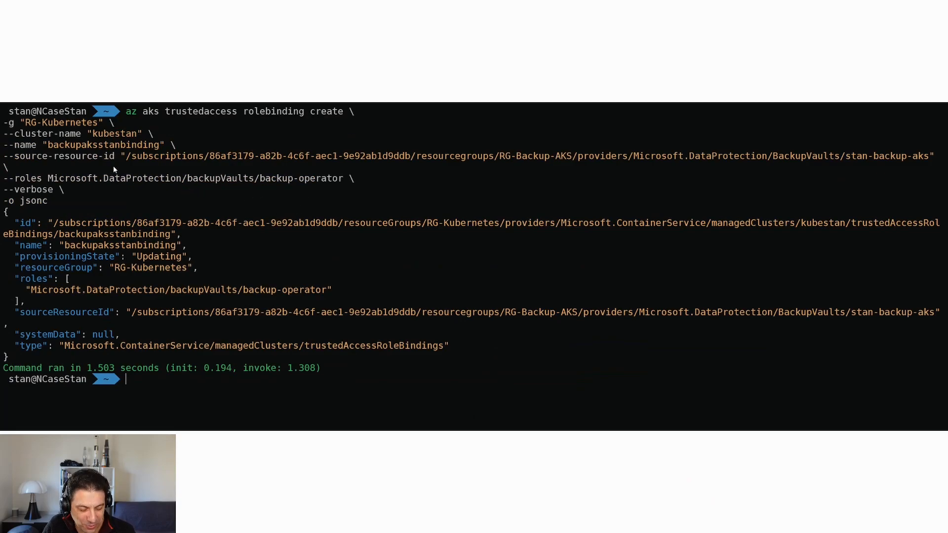
pyautogui.hotkey('ctrl', '1')
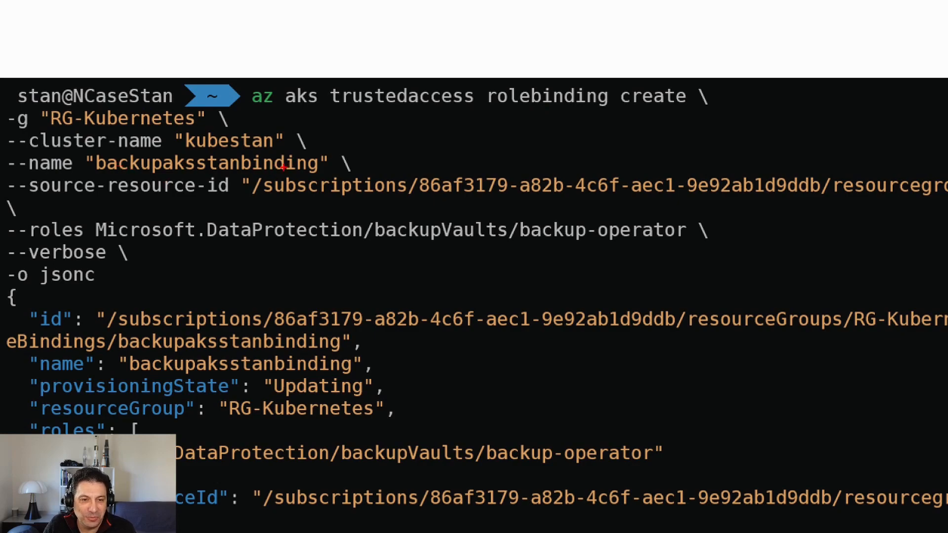
pyautogui.moveTo(333, 199); pyautogui.dragTo(542, 202)
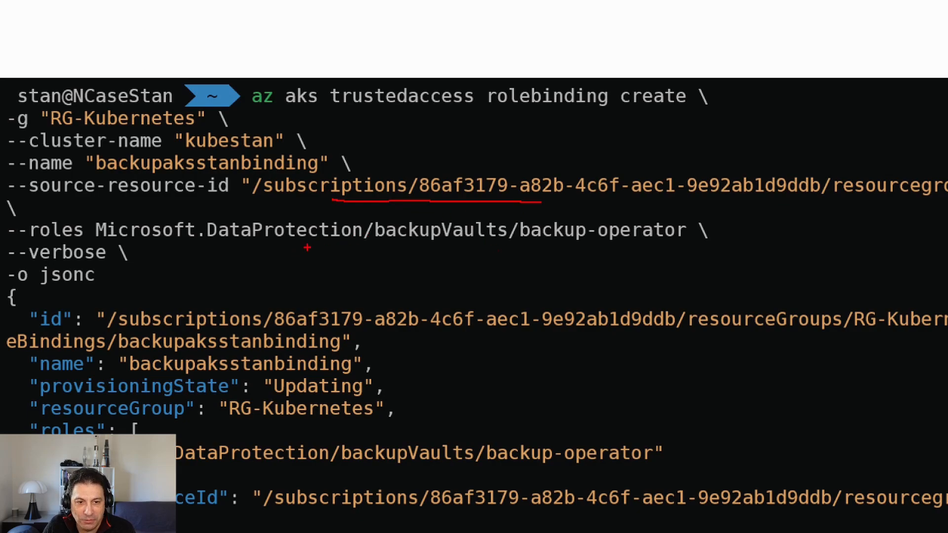
pyautogui.moveTo(328, 241); pyautogui.dragTo(483, 241)
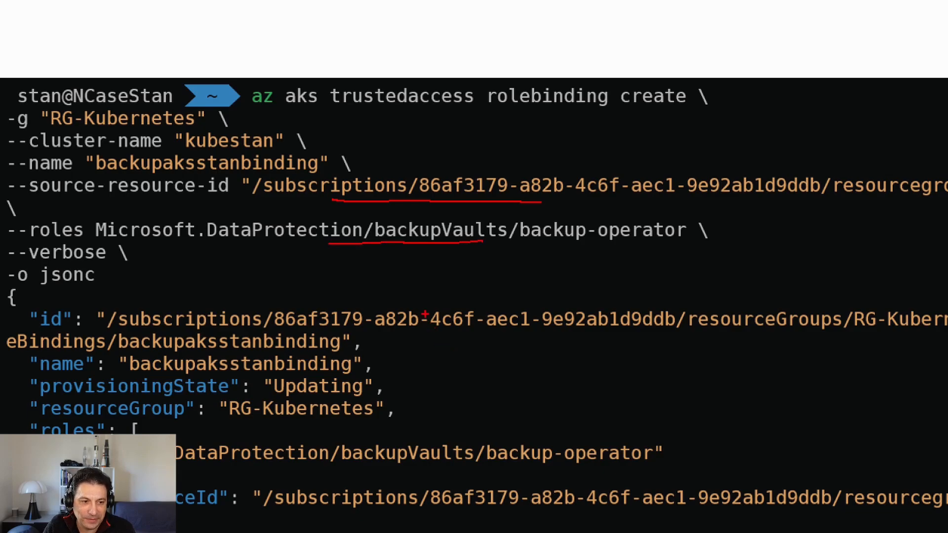
pyautogui.press('Escape')
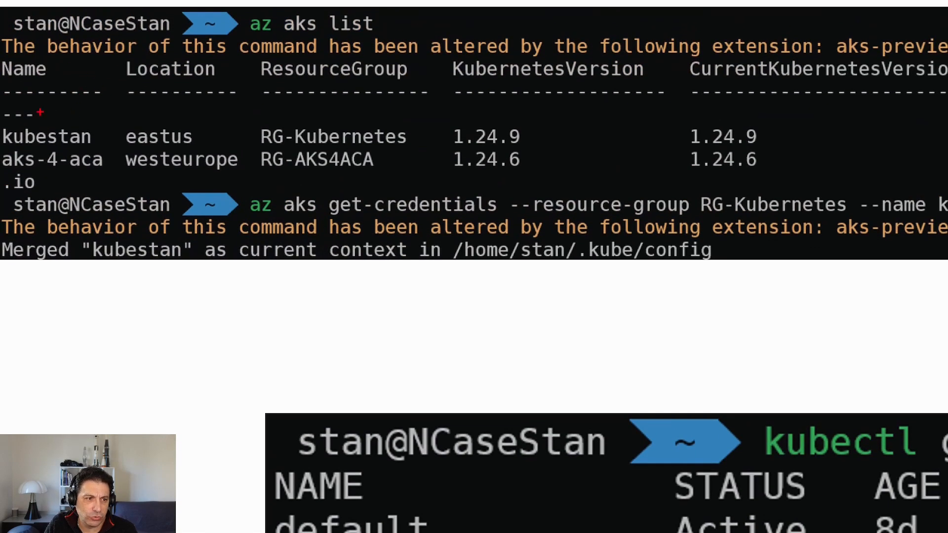
pyautogui.moveTo(5, 111)
pyautogui.mouseDown()
pyautogui.moveTo(121, 151)
pyautogui.moveTo(49, 166)
pyautogui.mouseUp()
pyautogui.press('Escape')
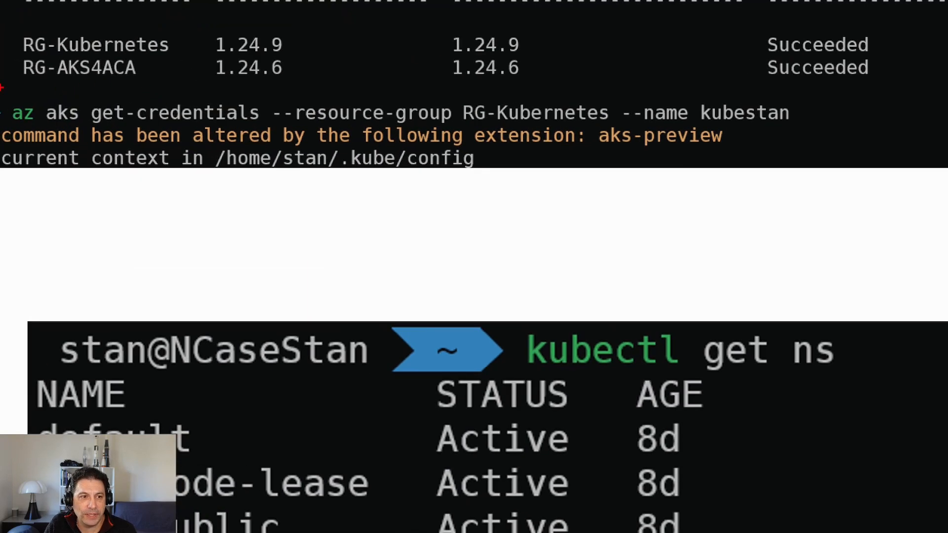
pyautogui.moveTo(1, 95)
pyautogui.mouseDown()
pyautogui.moveTo(585, 132)
pyautogui.moveTo(813, 131)
pyautogui.mouseUp()
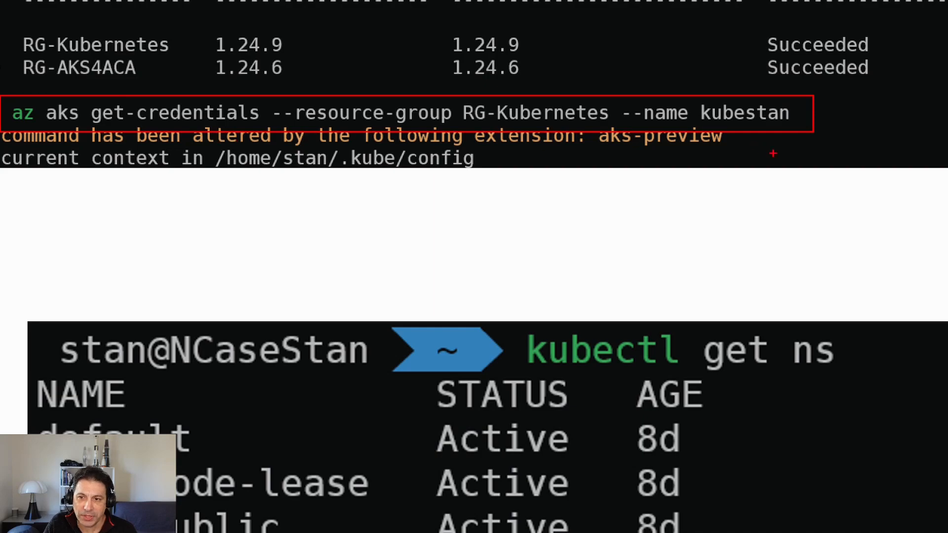
pyautogui.press('Escape')
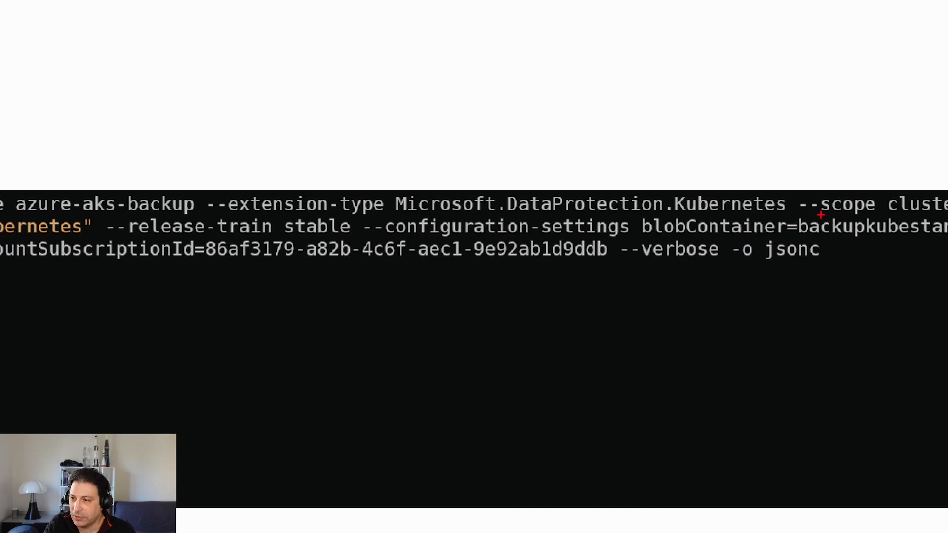
pyautogui.press('Return')
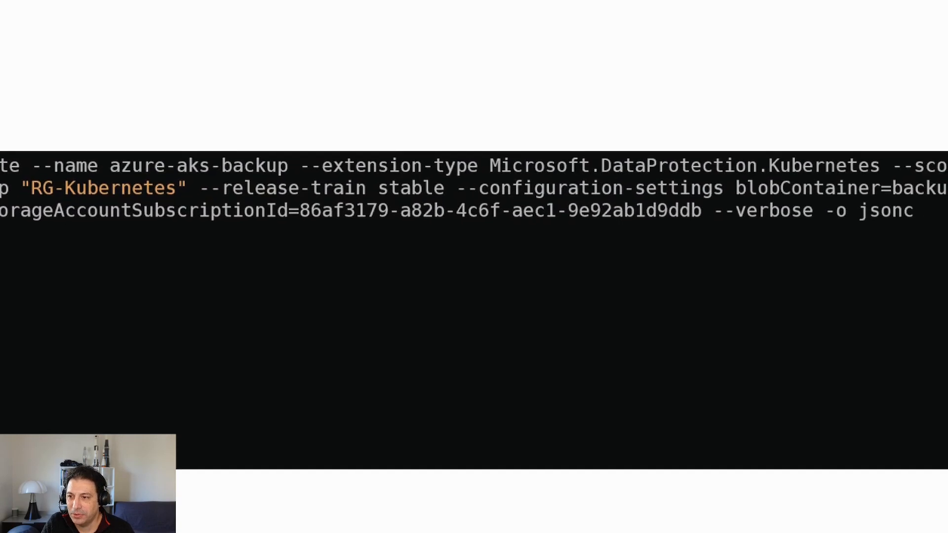
pyautogui.press('Return')
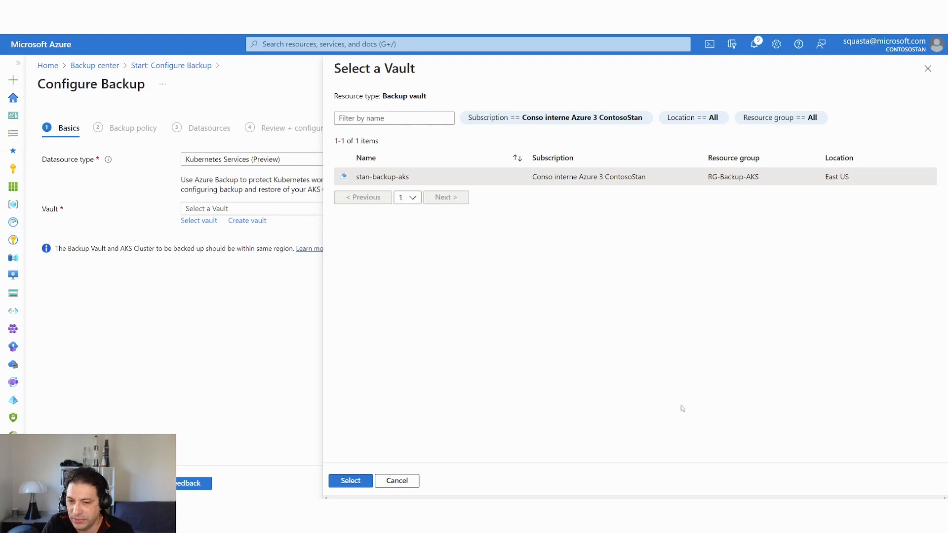
pyautogui.click(351, 481)
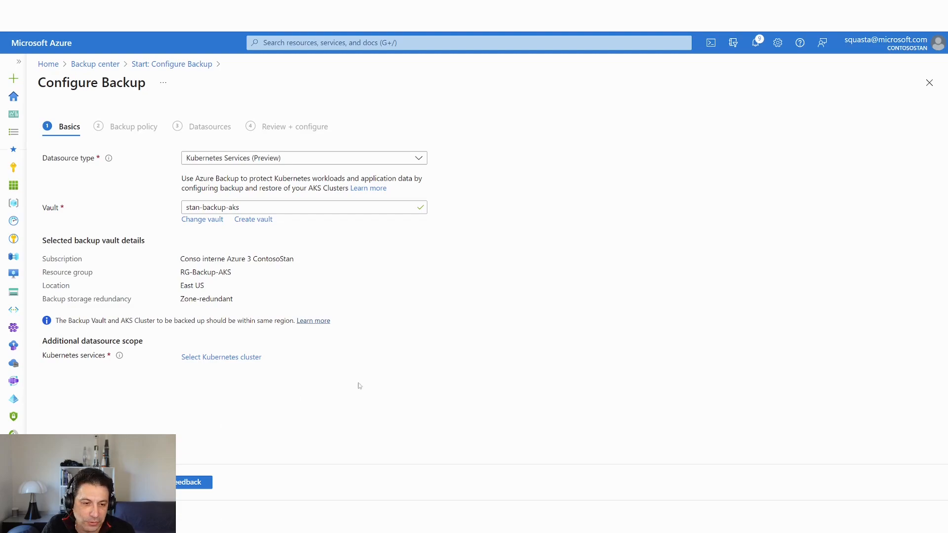
pyautogui.click(261, 358)
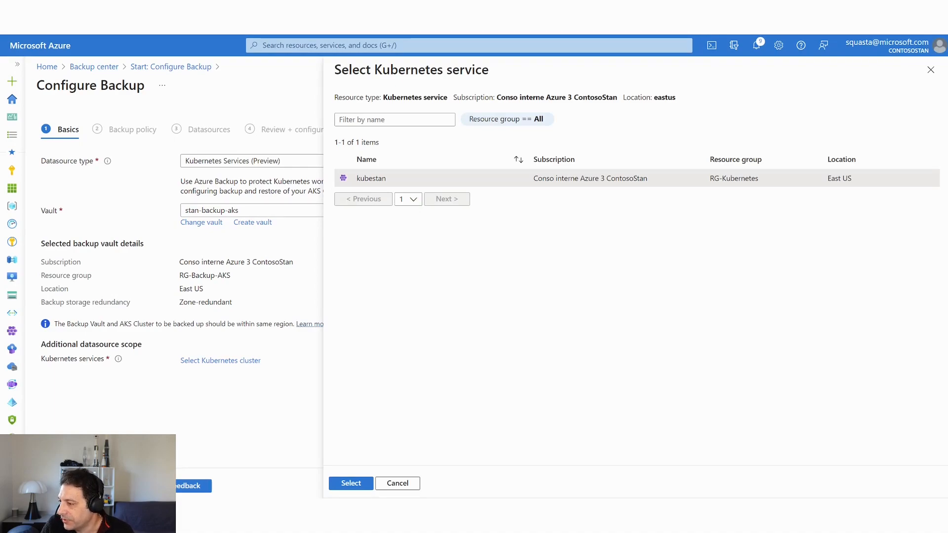
pyautogui.click(355, 486)
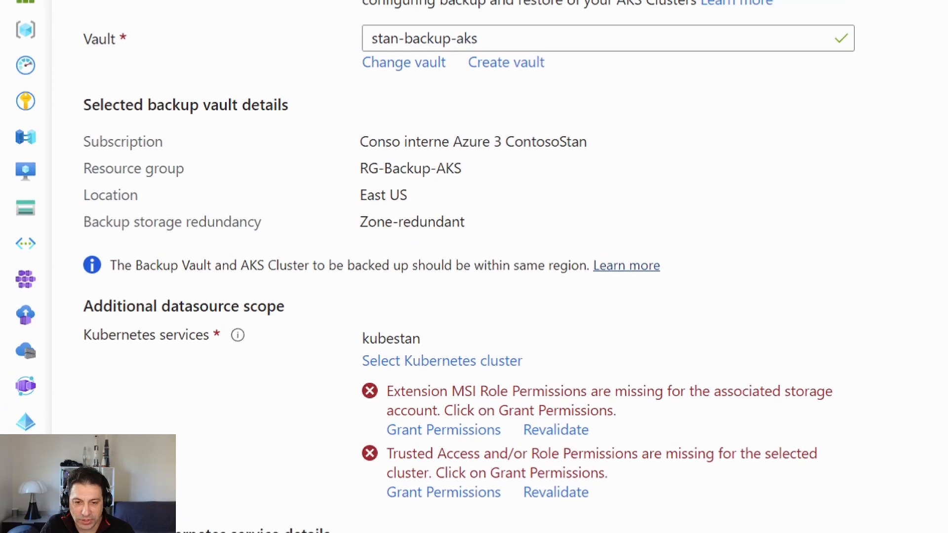
pyautogui.press('Escape')
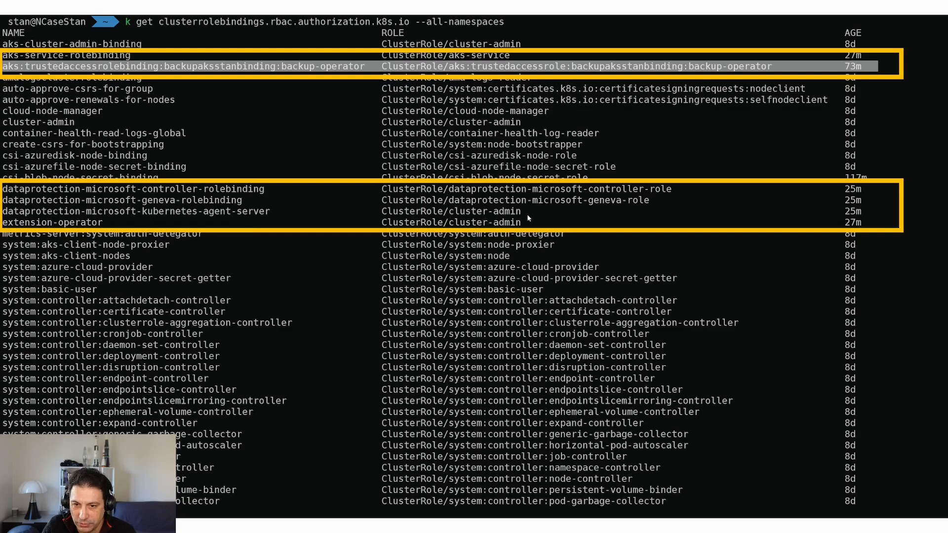
pyautogui.click(421, 196)
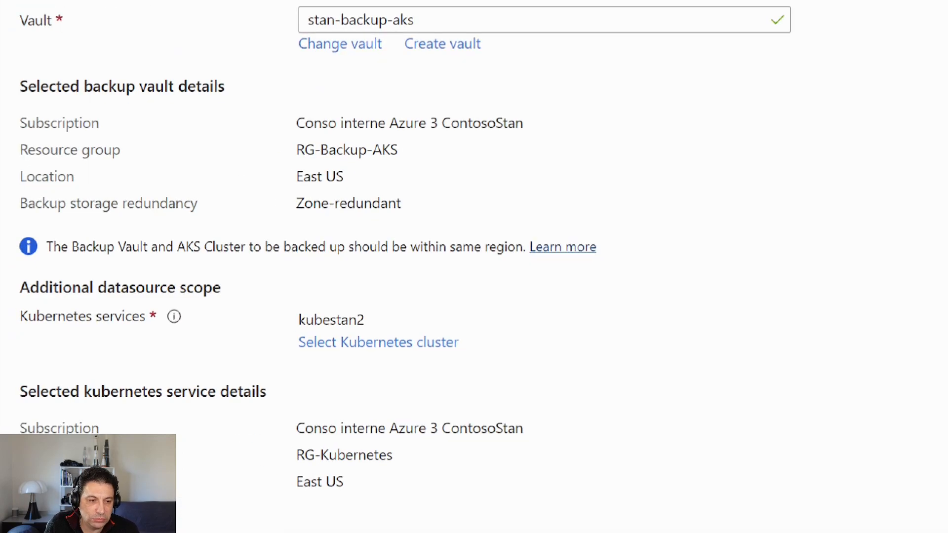
pyautogui.moveTo(537, 184); pyautogui.dragTo(543, 277)
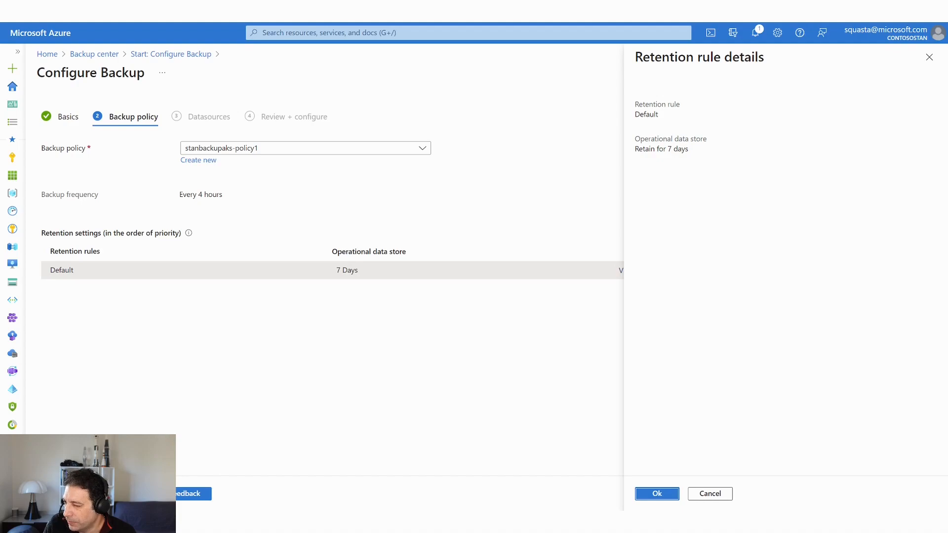
pyautogui.click(672, 494)
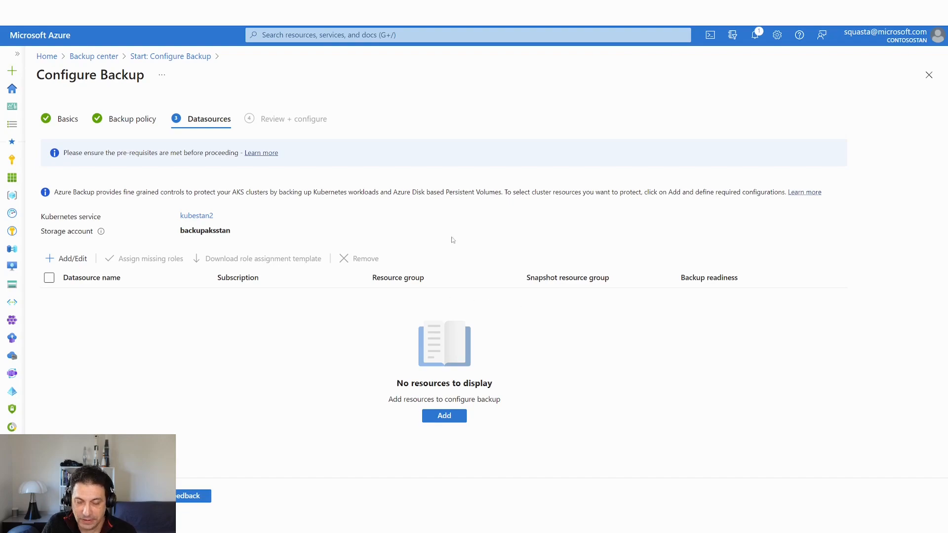
pyautogui.click(445, 416)
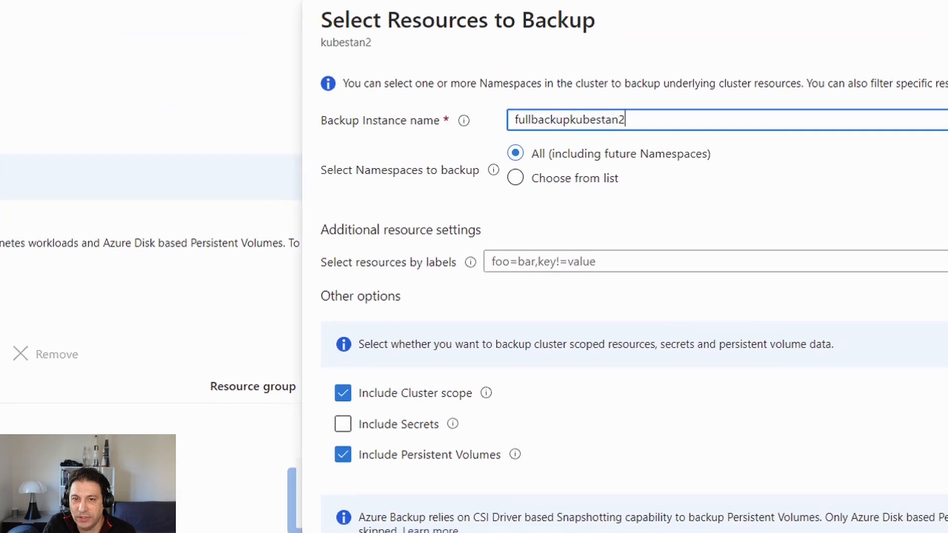
pyautogui.moveTo(600, 113); pyautogui.dragTo(694, 95)
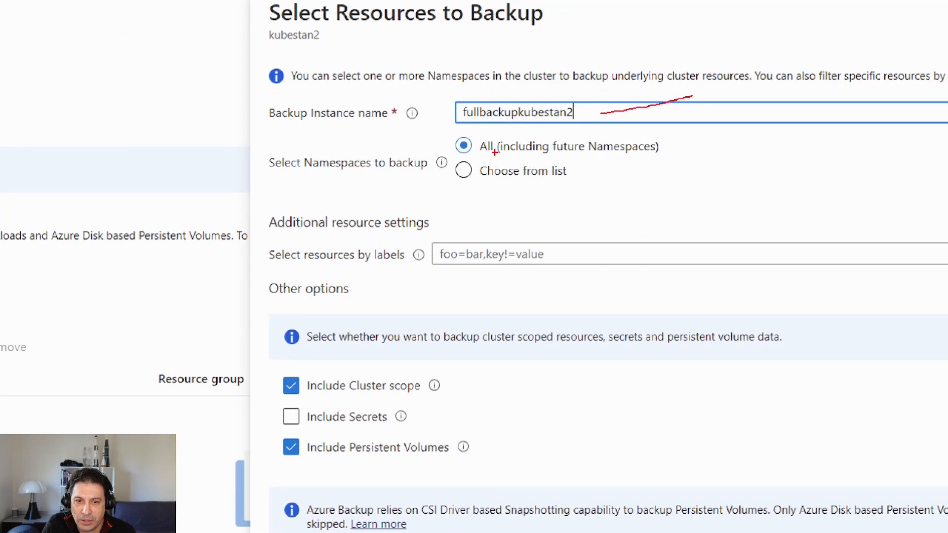
pyautogui.moveTo(661, 132)
pyautogui.mouseDown()
pyautogui.moveTo(686, 161)
pyautogui.moveTo(654, 191)
pyautogui.mouseUp()
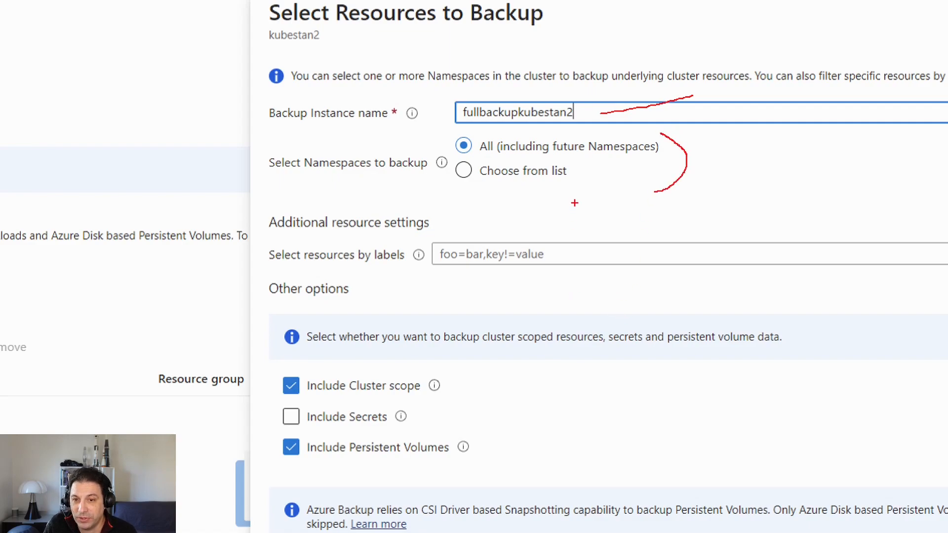
pyautogui.moveTo(564, 159)
pyautogui.mouseDown()
pyautogui.moveTo(504, 158)
pyautogui.moveTo(612, 168)
pyautogui.moveTo(561, 157)
pyautogui.mouseUp()
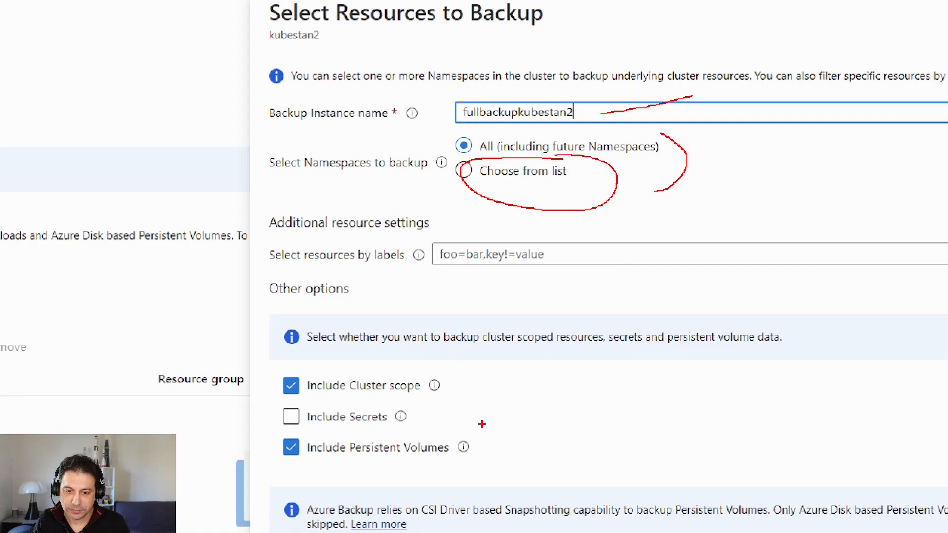
pyautogui.moveTo(431, 415); pyautogui.dragTo(592, 384)
pyautogui.moveTo(488, 444); pyautogui.dragTo(546, 437)
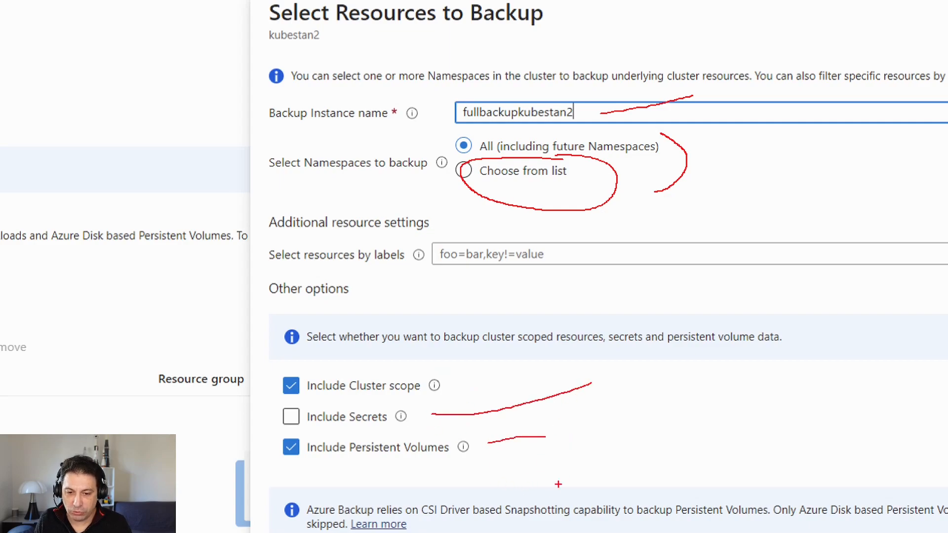
pyautogui.moveTo(455, 380); pyautogui.dragTo(538, 366)
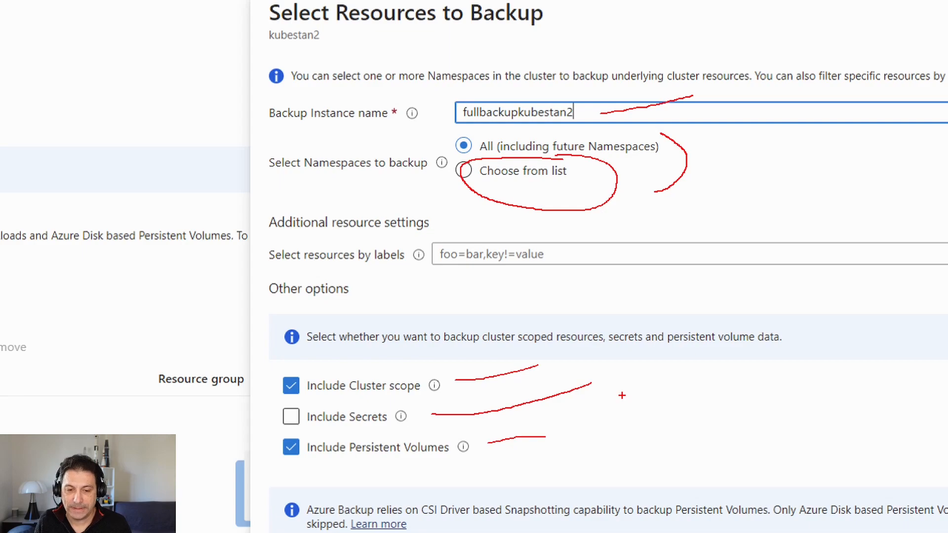
pyautogui.press('Escape')
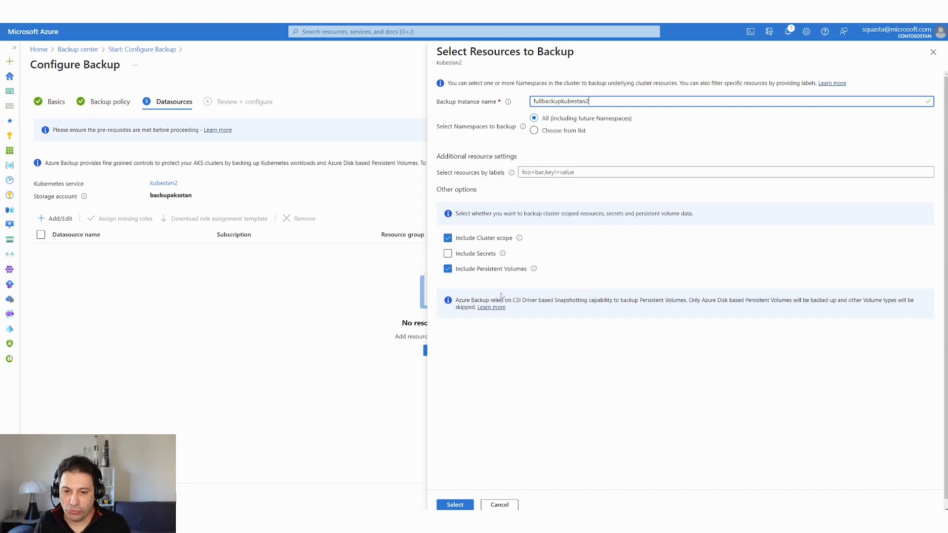
pyautogui.hotkey('ctrl', '1')
pyautogui.scroll(1, 528, 322)
pyautogui.click(419, 259)
pyautogui.moveTo(297, 244)
pyautogui.mouseDown()
pyautogui.moveTo(402, 228)
pyautogui.moveTo(593, 227)
pyautogui.mouseUp()
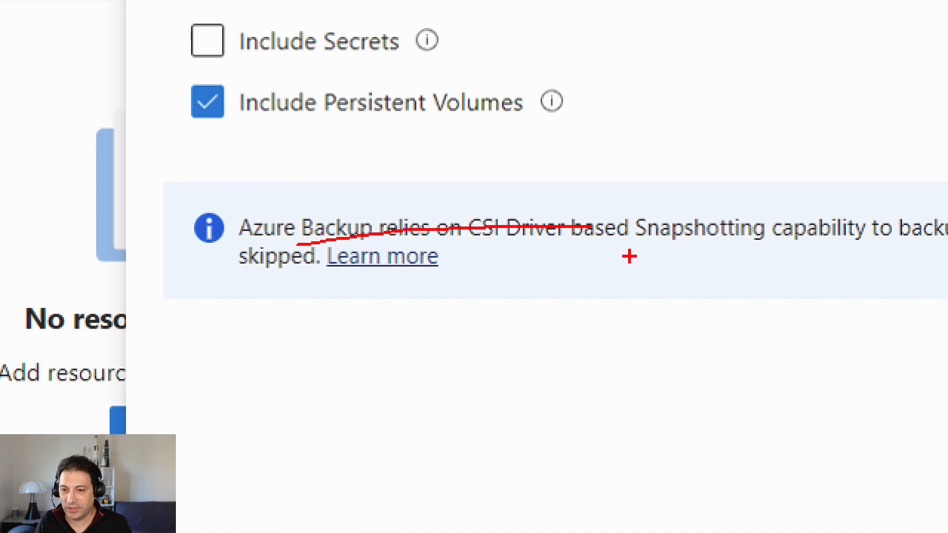
pyautogui.moveTo(639, 261); pyautogui.dragTo(772, 248)
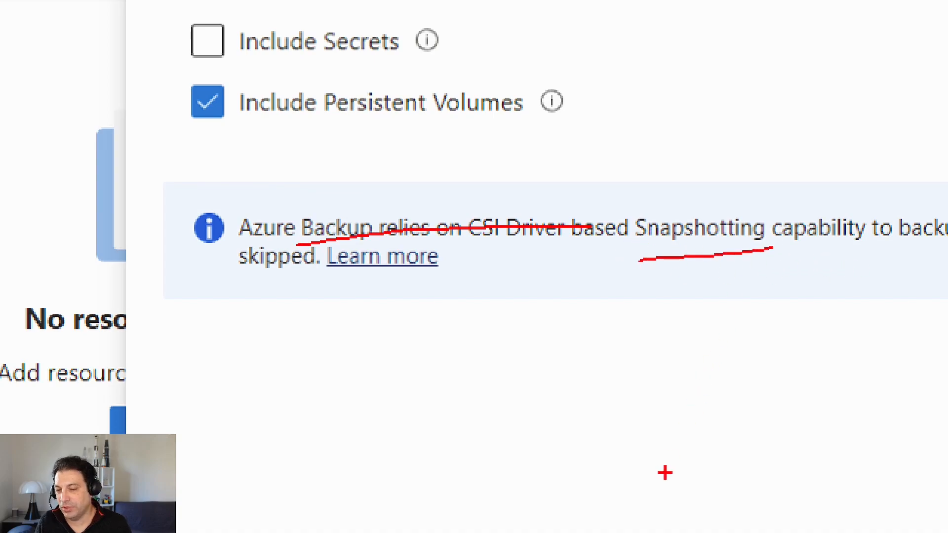
pyautogui.press('Escape')
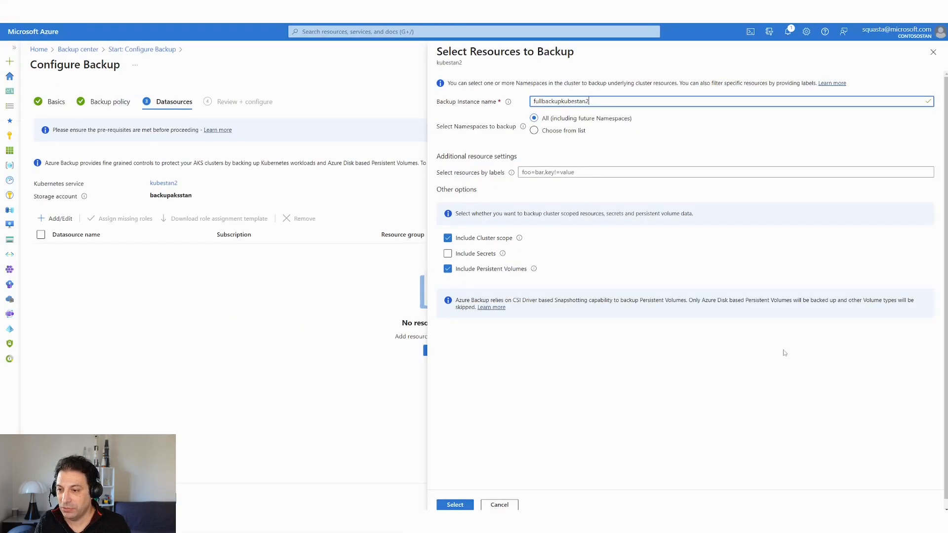
# Confirm the resource selection for backup instance fullbackupkubestan2, covering all namespaces, cluster scope and persistent volumes.
pyautogui.hotkey('ctrl', '1')
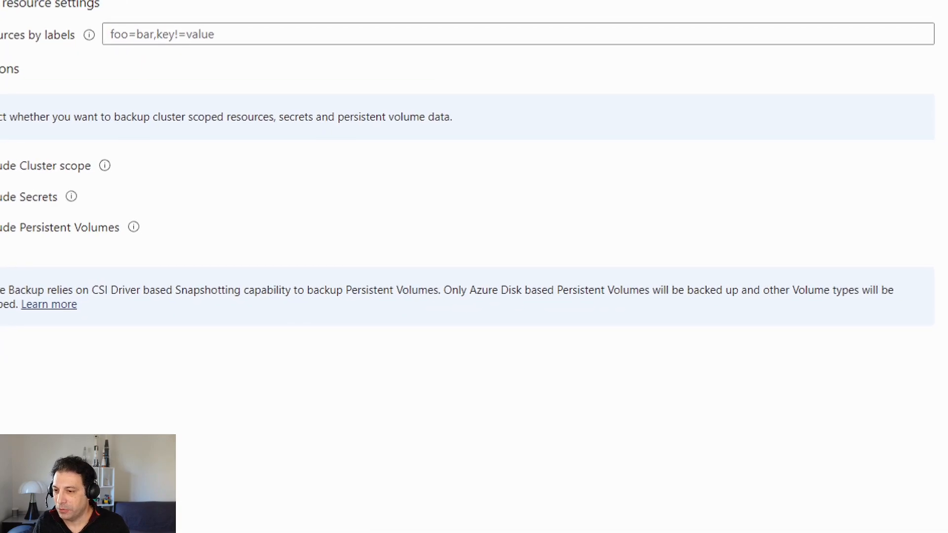
pyautogui.press('Escape')
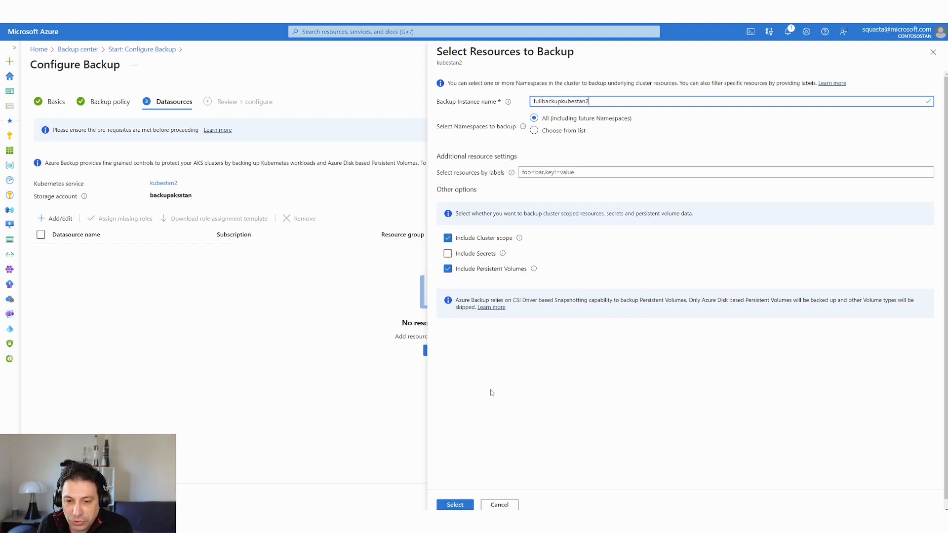
pyautogui.click(455, 505)
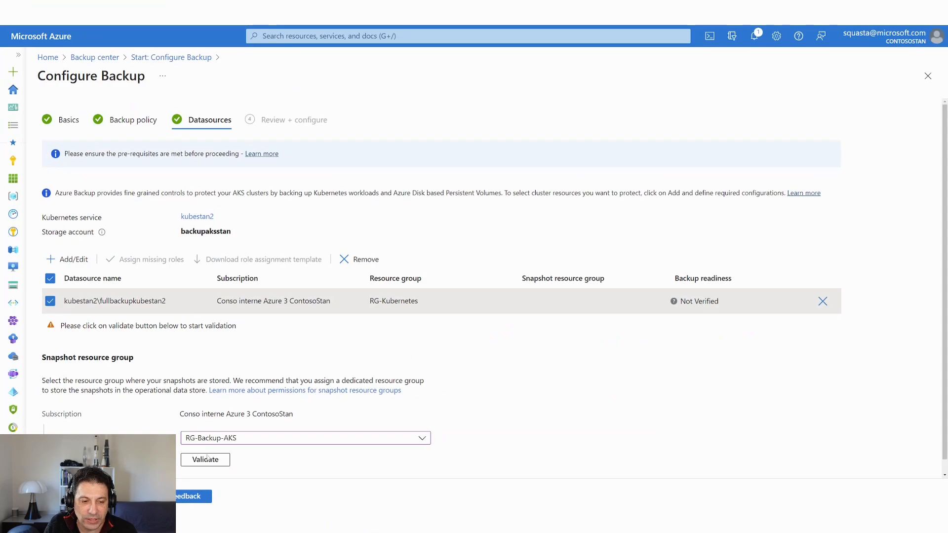
# Validate the datasource with snapshot resource group RG-Backup-AKS, grant the missing permissions at resource group scope, and circle the readiness result.
pyautogui.click(207, 459)
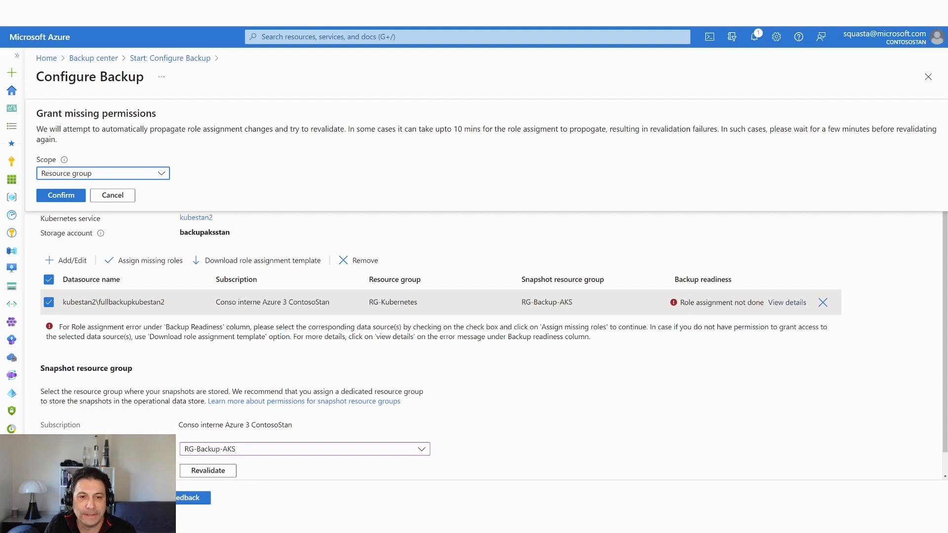
pyautogui.click(70, 195)
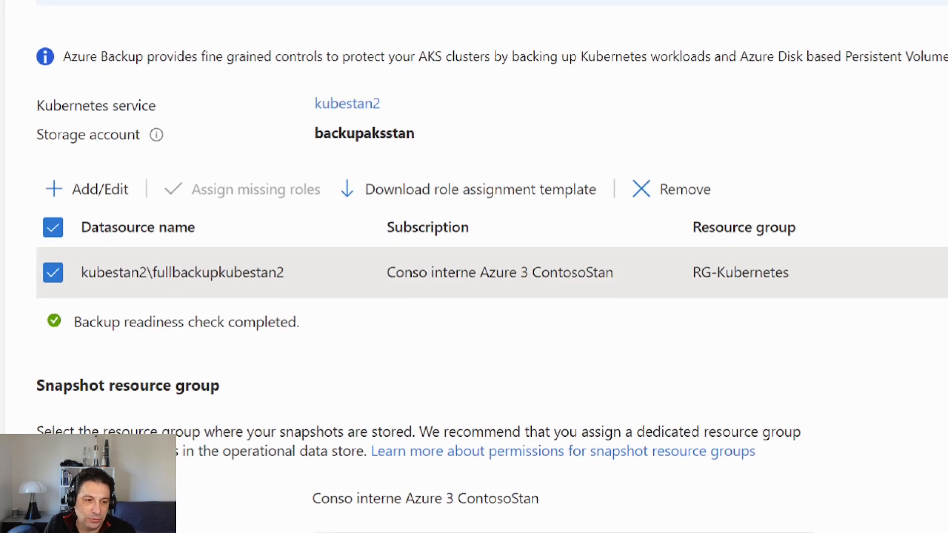
pyautogui.moveTo(39, 300)
pyautogui.mouseDown()
pyautogui.moveTo(143, 342)
pyautogui.moveTo(321, 344)
pyautogui.mouseUp()
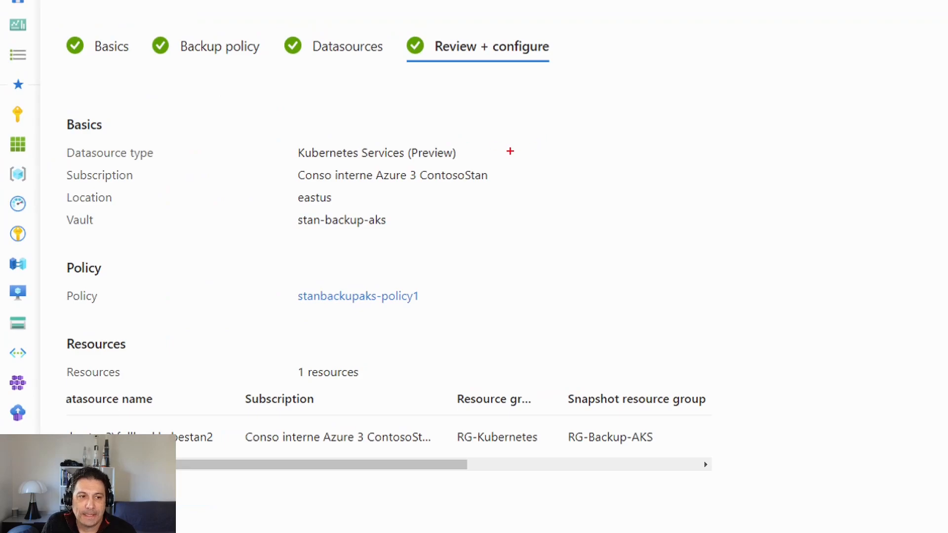
# Mark the location, vault, policy and snapshot resource group in the configuration summary with red strokes, and clear the annotations.
pyautogui.moveTo(419, 199); pyautogui.dragTo(490, 187)
pyautogui.moveTo(419, 227); pyautogui.dragTo(478, 220)
pyautogui.moveTo(438, 298); pyautogui.dragTo(479, 289)
pyautogui.moveTo(696, 437); pyautogui.dragTo(916, 376)
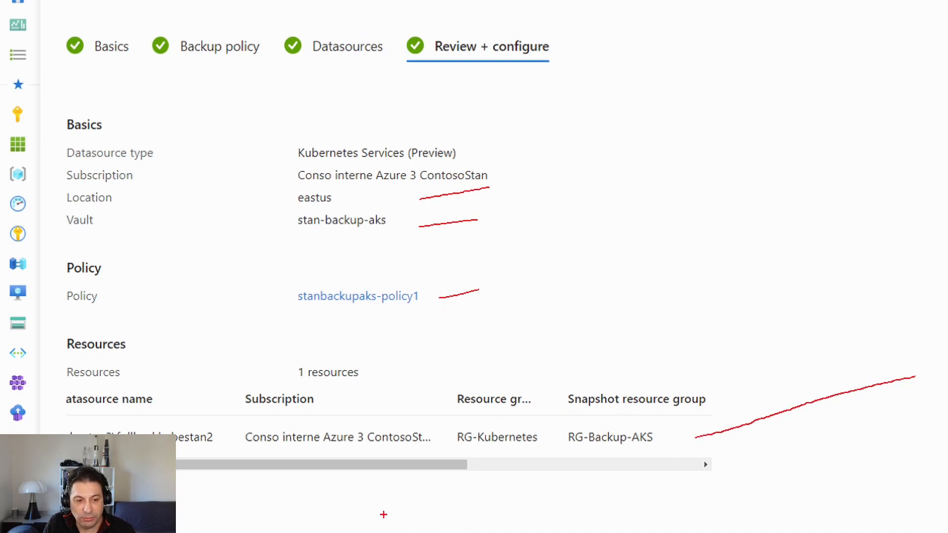
pyautogui.press('Escape')
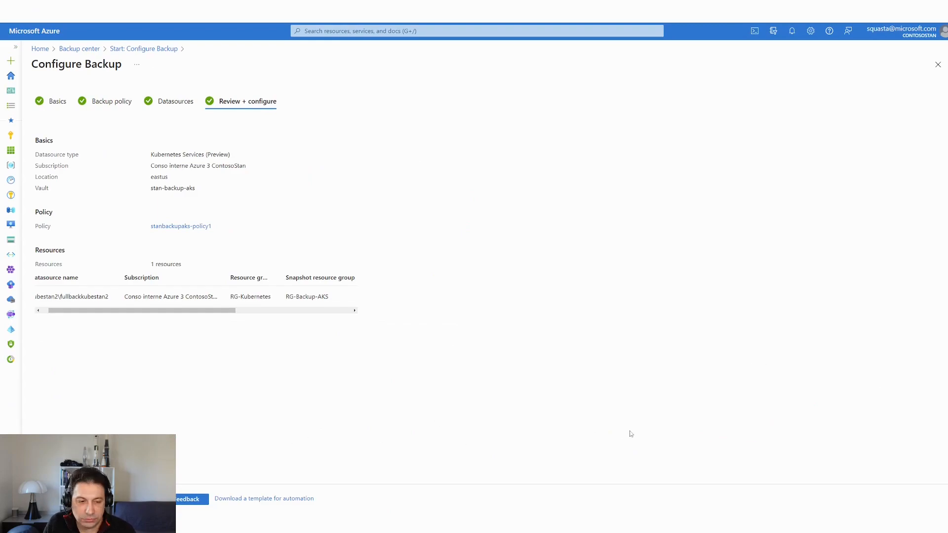
# Point out the final Configure backup command with a red stroke and submit the backup configuration.
pyautogui.hotkey('ctrl', '1')
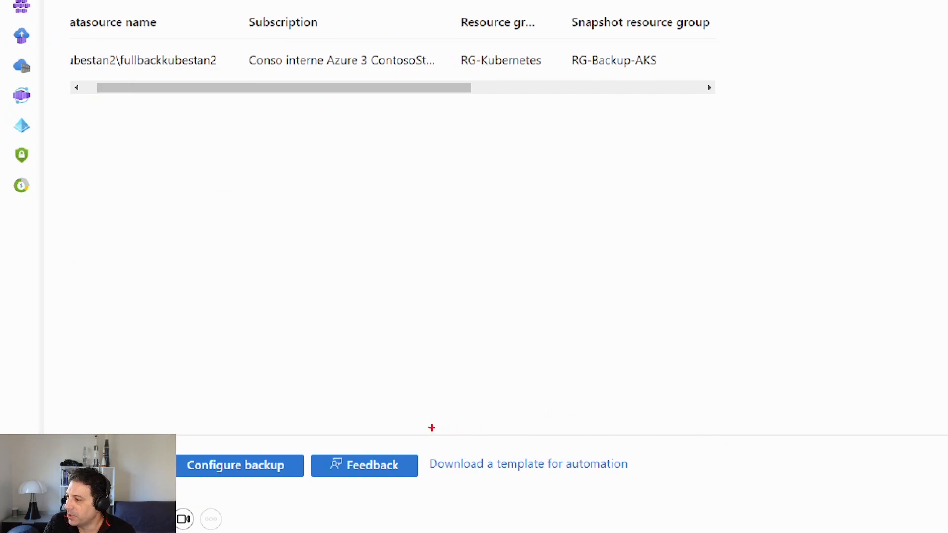
pyautogui.moveTo(274, 443); pyautogui.dragTo(381, 348)
pyautogui.press('Escape')
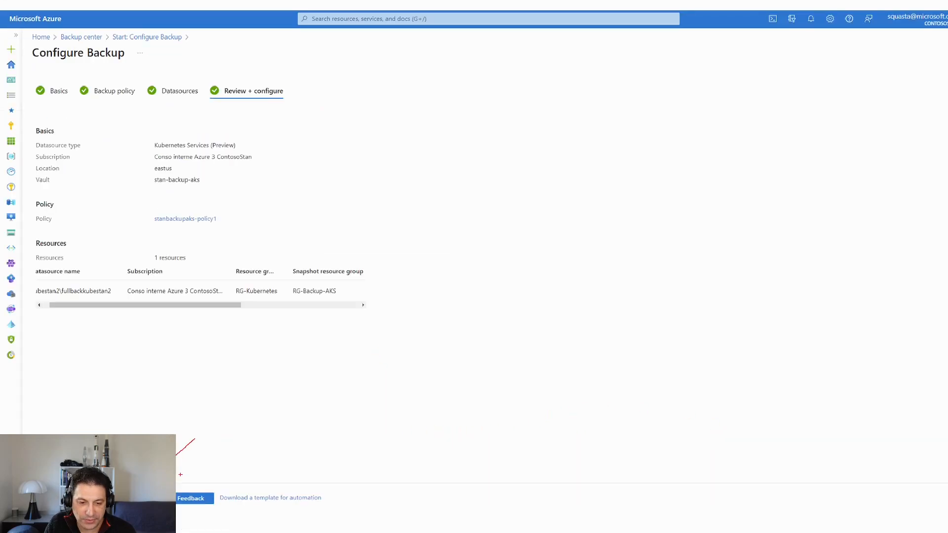
pyautogui.click(61, 500)
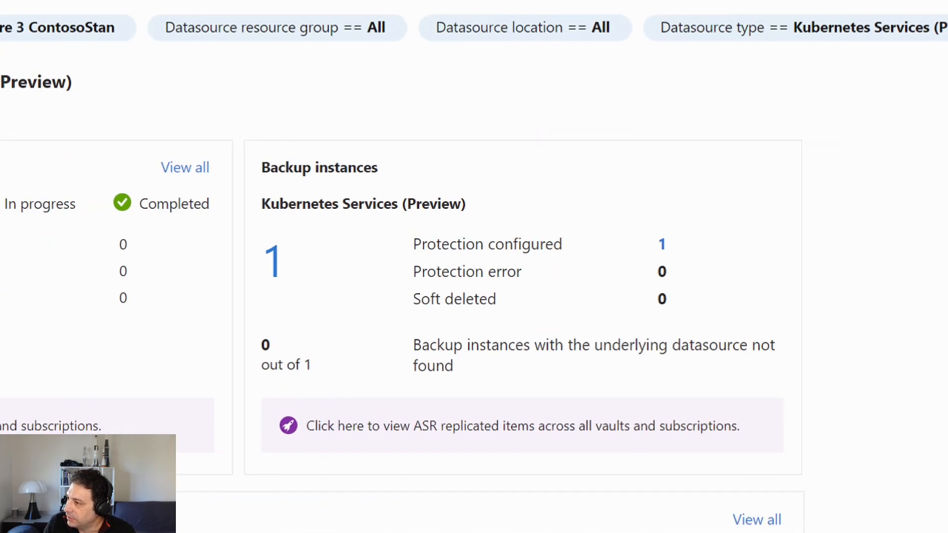
# Circle the Kubernetes Services backup instance count, draw an arrow to the Protection configured count, and clear the annotations.
pyautogui.moveTo(296, 227)
pyautogui.mouseDown()
pyautogui.moveTo(250, 292)
pyautogui.moveTo(297, 226)
pyautogui.mouseUp()
pyautogui.moveTo(667, 236); pyautogui.dragTo(747, 203)
pyautogui.moveTo(676, 213)
pyautogui.mouseDown()
pyautogui.moveTo(647, 241)
pyautogui.moveTo(696, 237)
pyautogui.mouseUp()
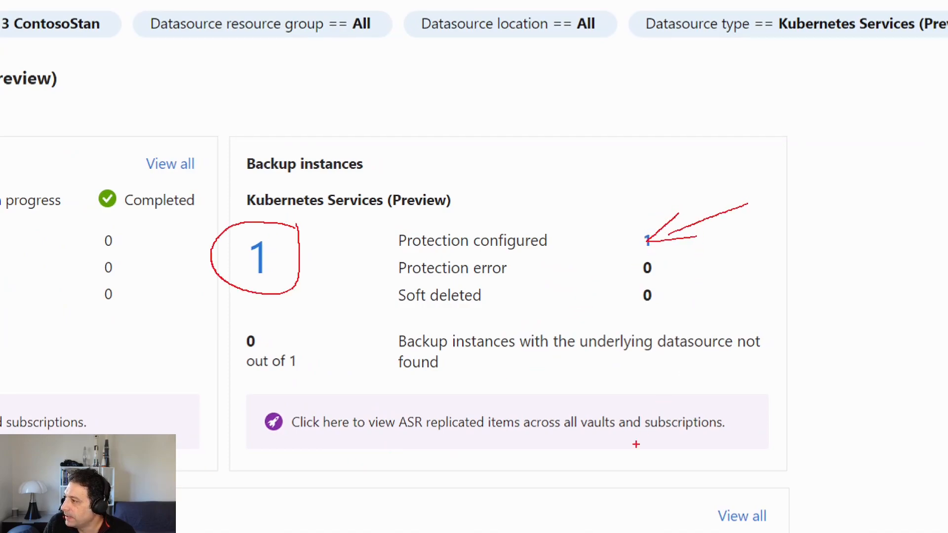
pyautogui.press('Escape')
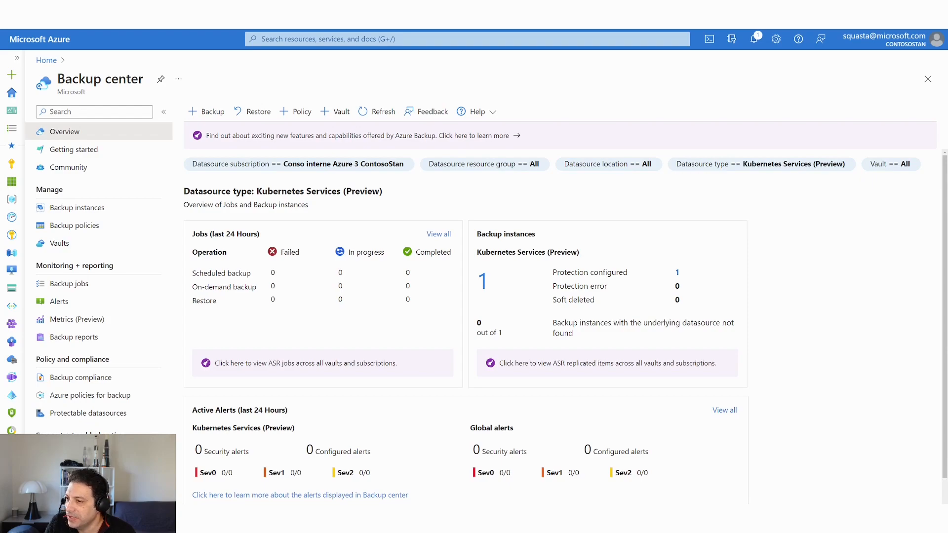
# Open the list of completed scheduled backup jobs for Kubernetes Services from the last 24 hours.
pyautogui.scroll(-1, 815, 284)
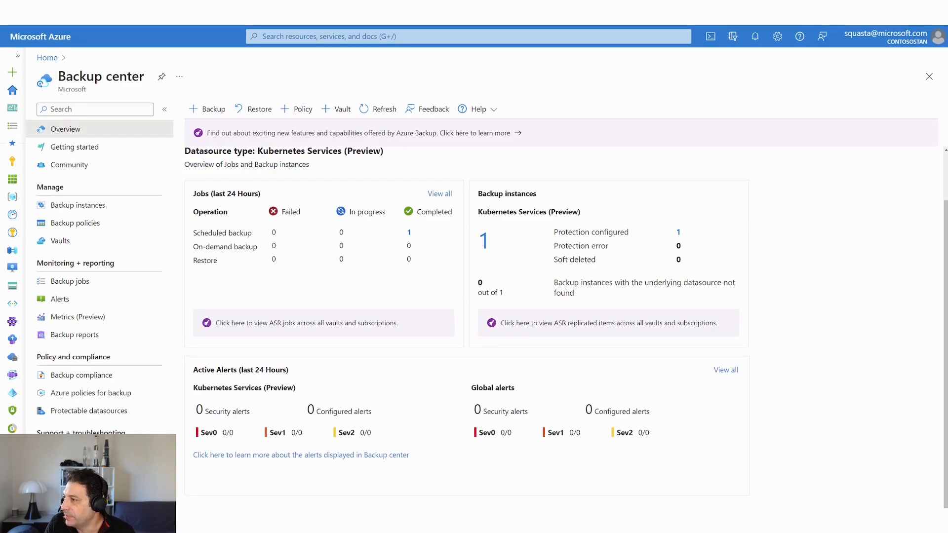
pyautogui.click(409, 232)
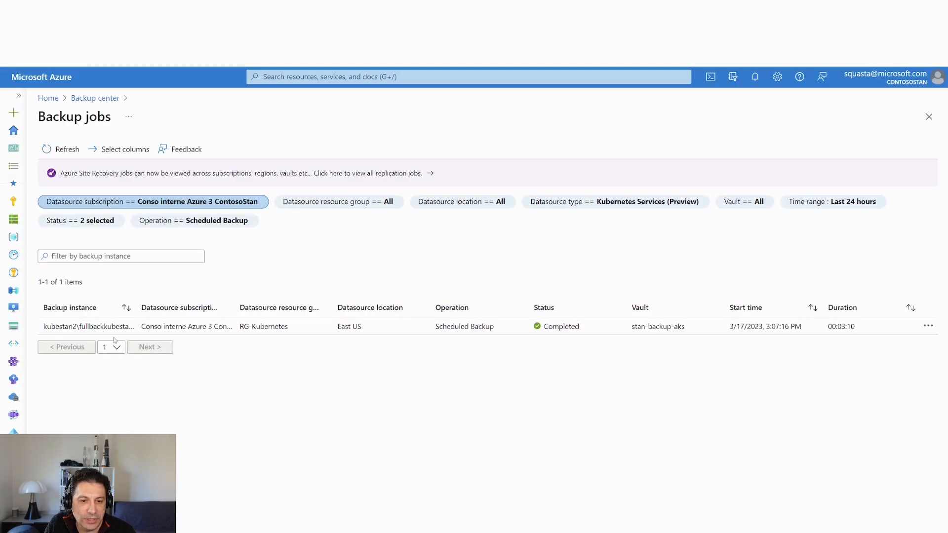